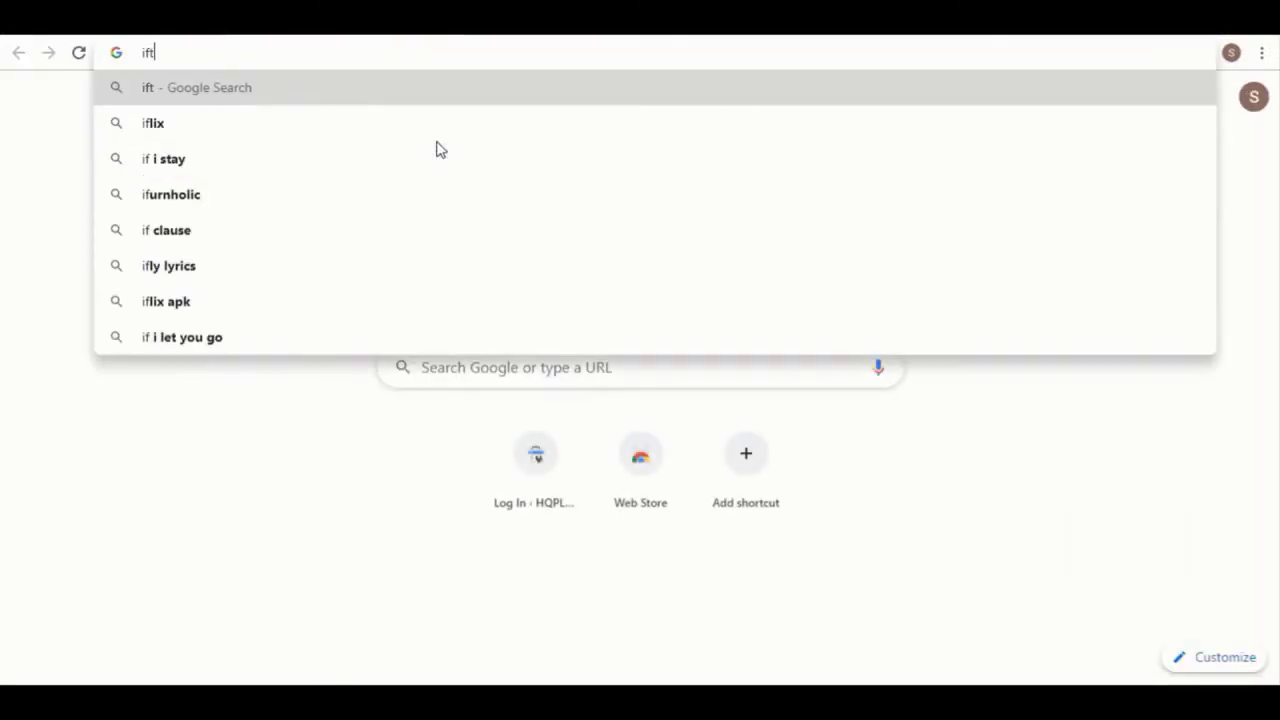
# Search Google for 'ifttt' to reach the IFTTT home page
pyautogui.write('tt')
pyautogui.press('Return')
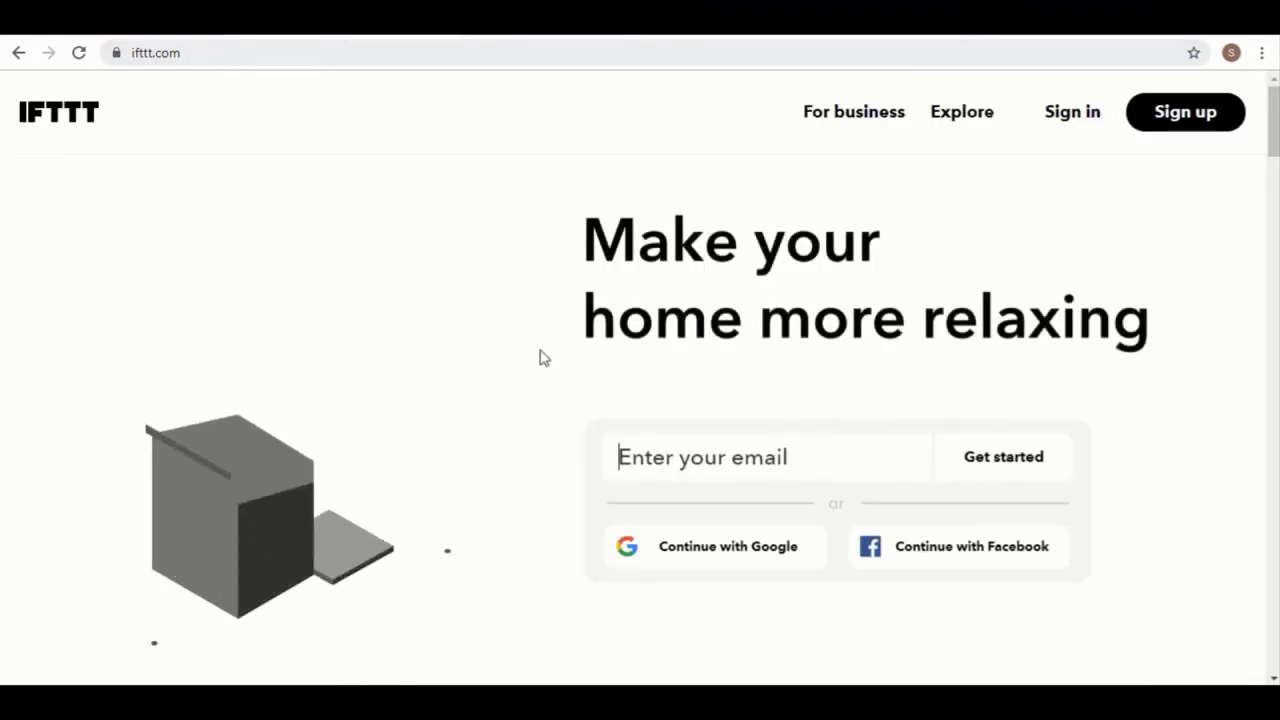
# Sign in to IFTTT with Google and dismiss the get-started weather applet suggestion
pyautogui.scroll(-1, 651, 369)
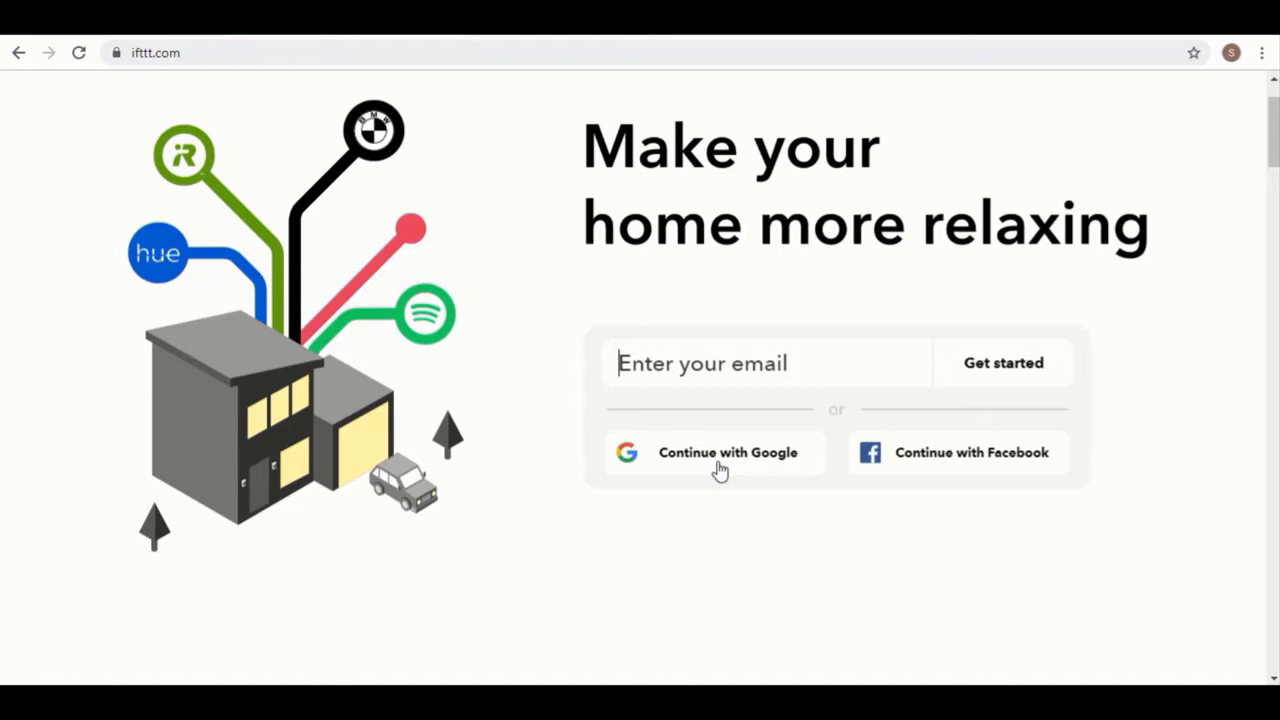
pyautogui.click(730, 458)
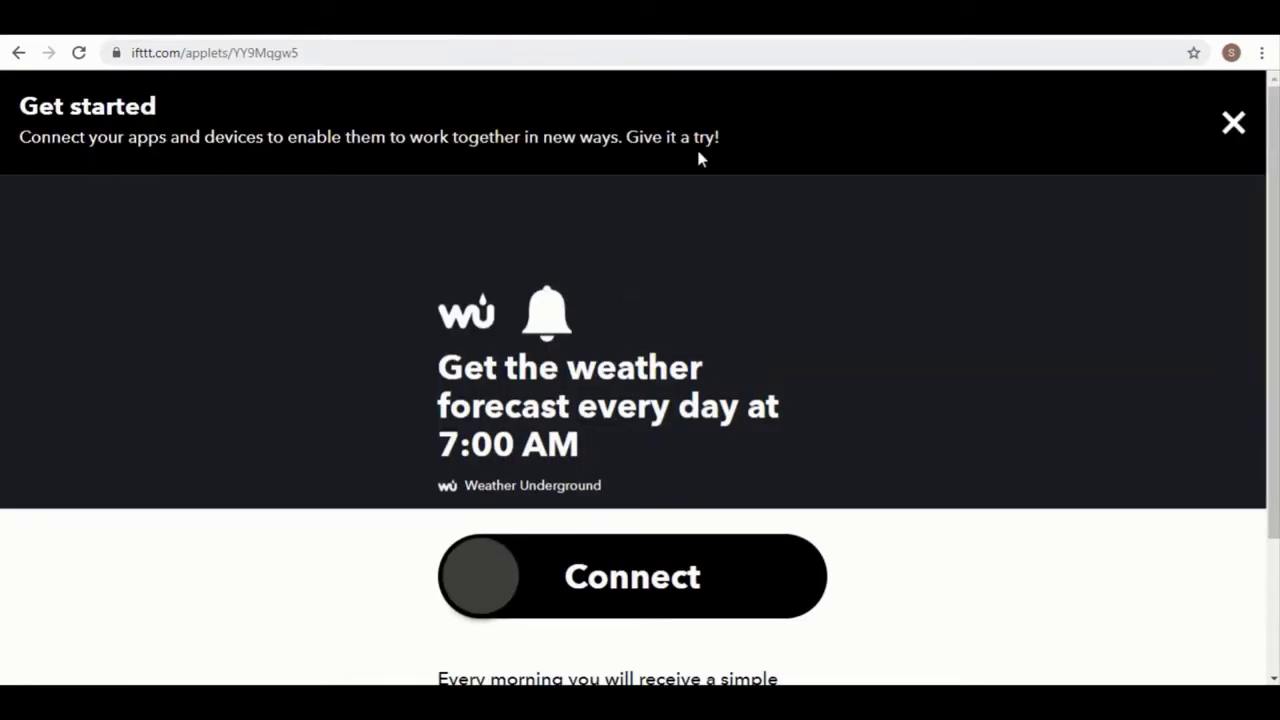
pyautogui.click(1234, 130)
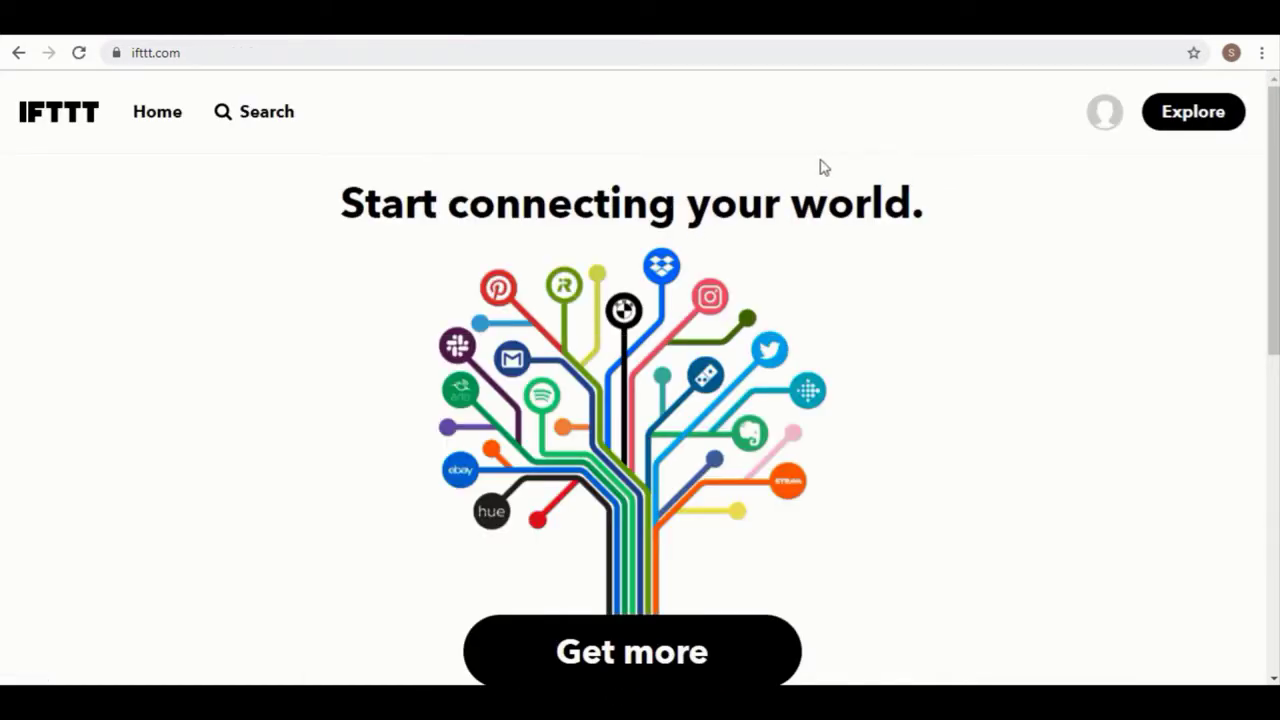
# Open Explore, dismiss the Discover tip, browse the cards, and focus the search field
pyautogui.click(1200, 128)
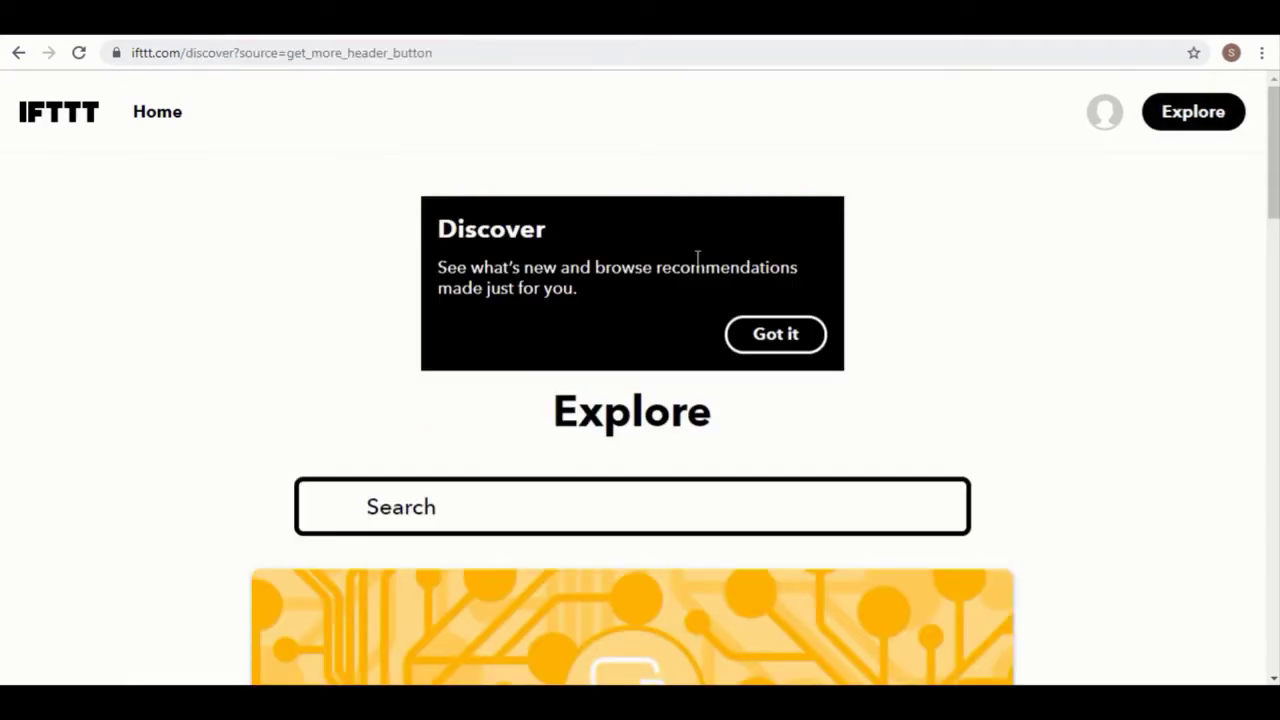
pyautogui.click(793, 334)
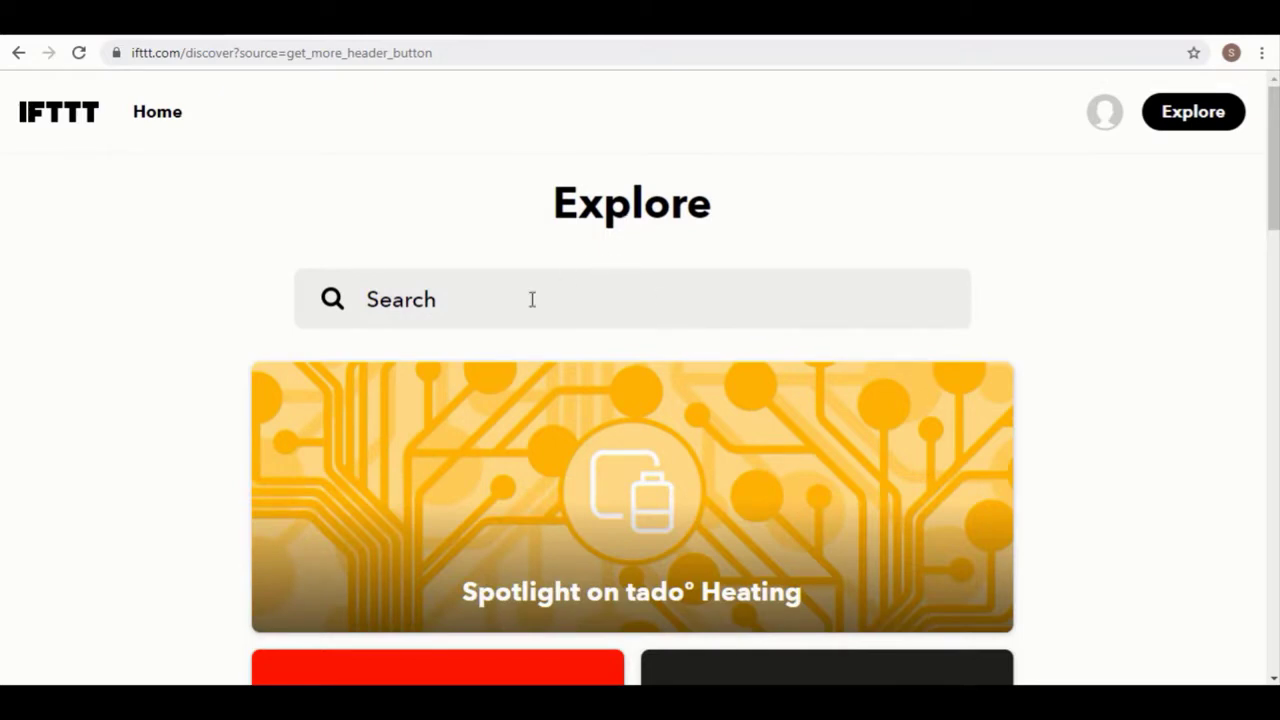
pyautogui.scroll(-10, 680, 300)
pyautogui.scroll(-2, 700, 295)
pyautogui.scroll(-2, 689, 291)
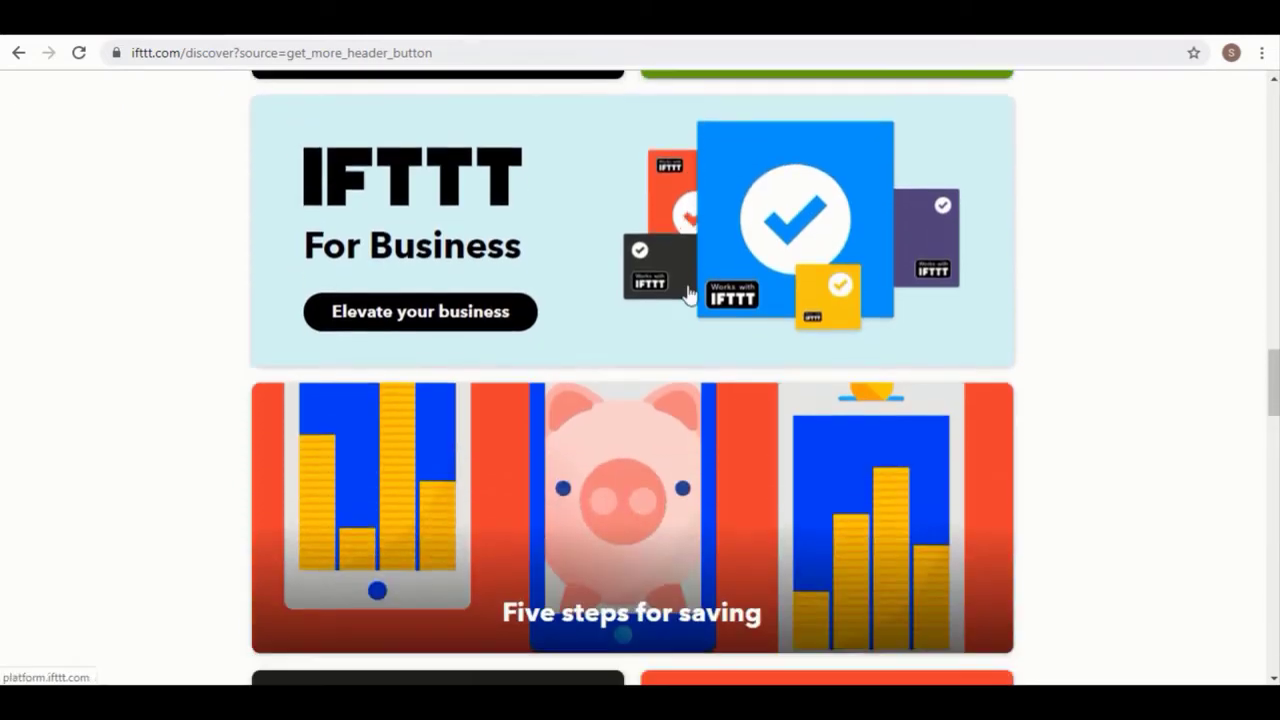
pyautogui.scroll(-1, 660, 290)
pyautogui.scroll(-2, 655, 290)
pyautogui.scroll(-1, 657, 286)
pyautogui.scroll(-5, 657, 286)
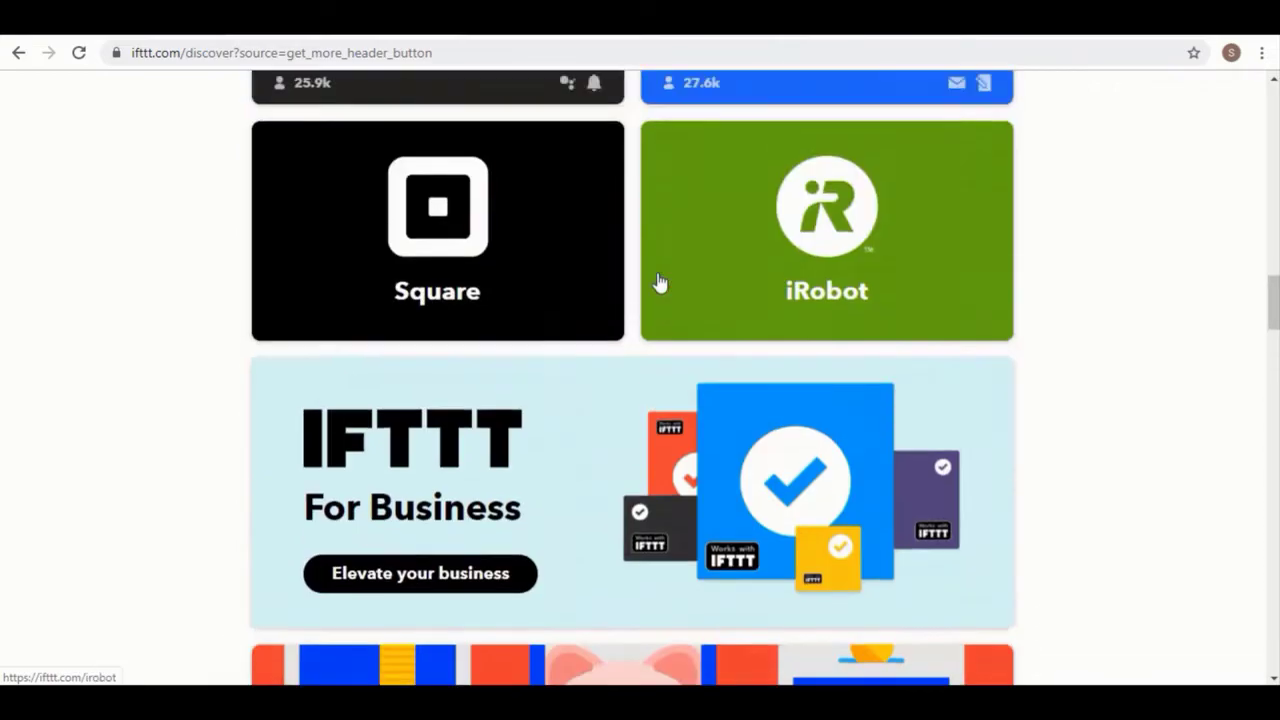
pyautogui.scroll(-5, 658, 285)
pyautogui.scroll(15, 656, 278)
pyautogui.scroll(13, 900, 285)
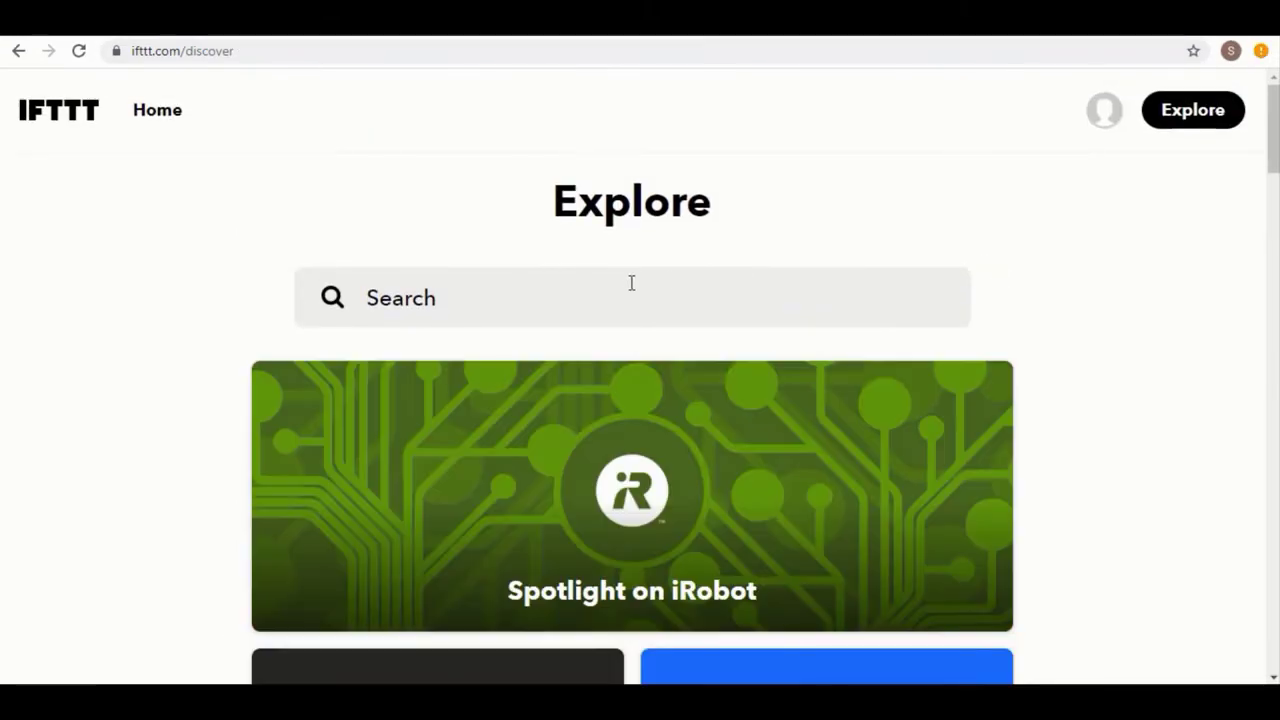
pyautogui.click(583, 296)
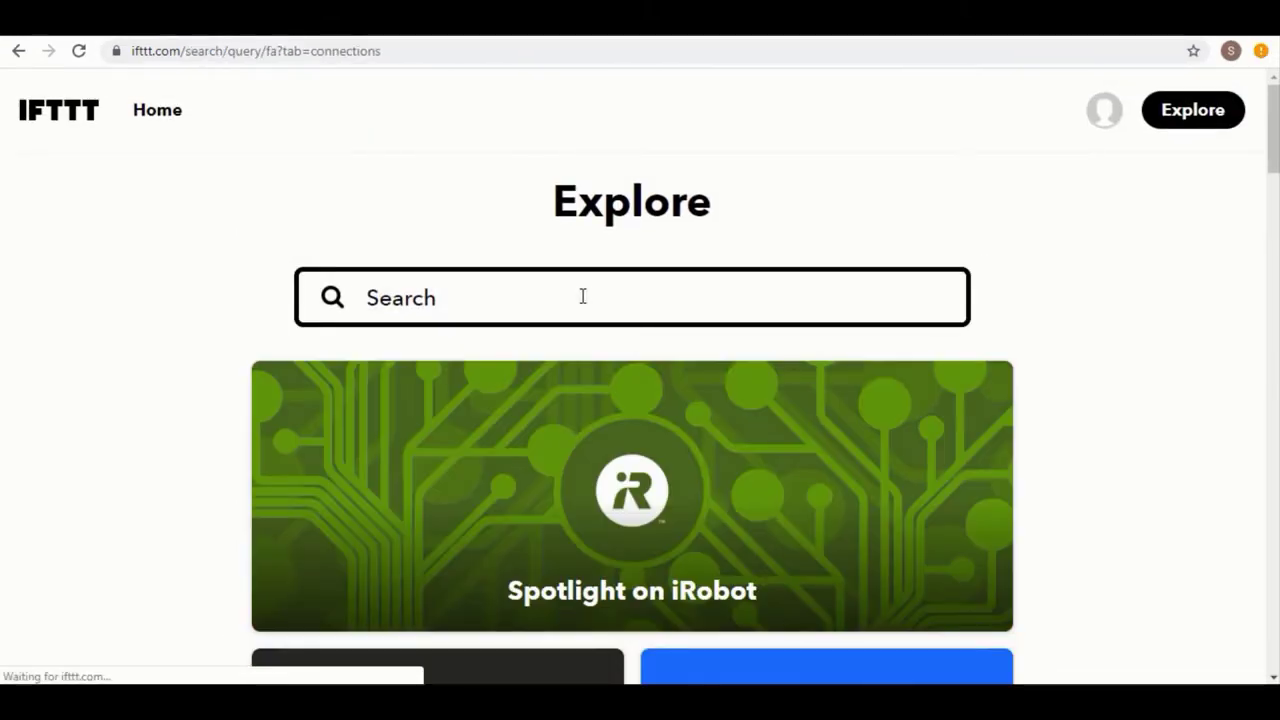
# Search the Explore page for 'facebook'
pyautogui.write('facebo')
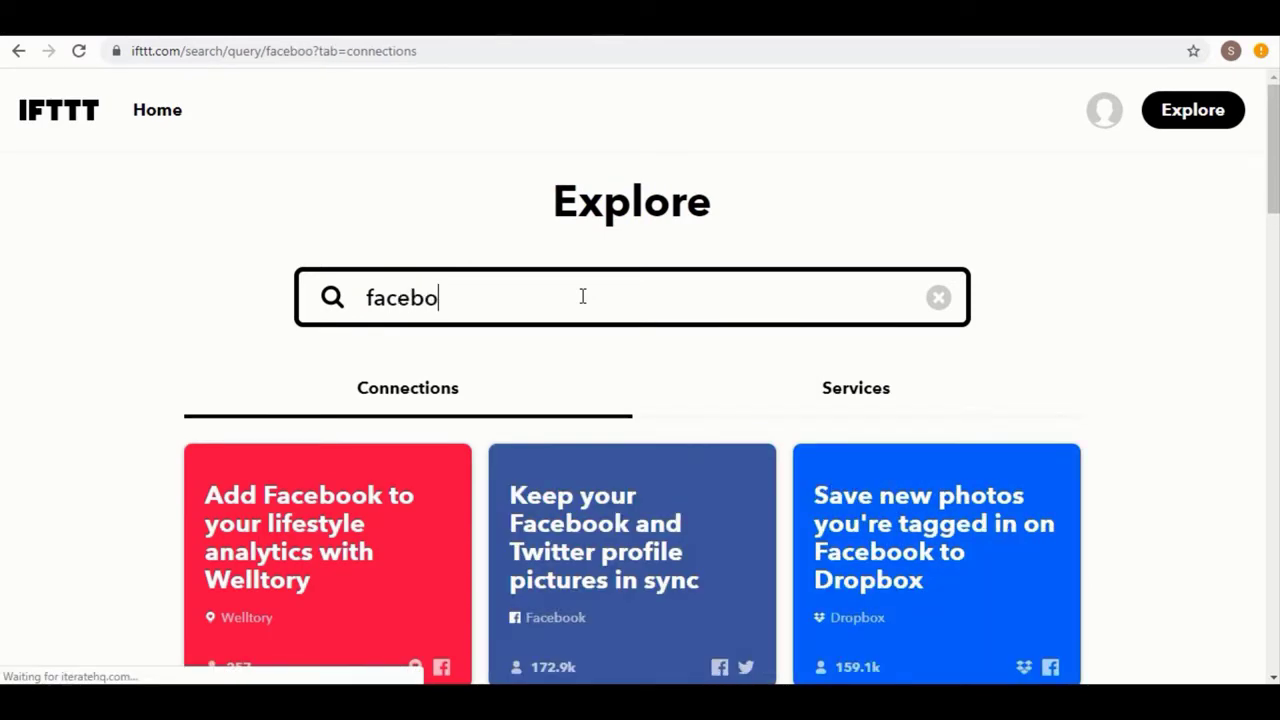
pyautogui.write('ok')
pyautogui.scroll(-1, 480, 330)
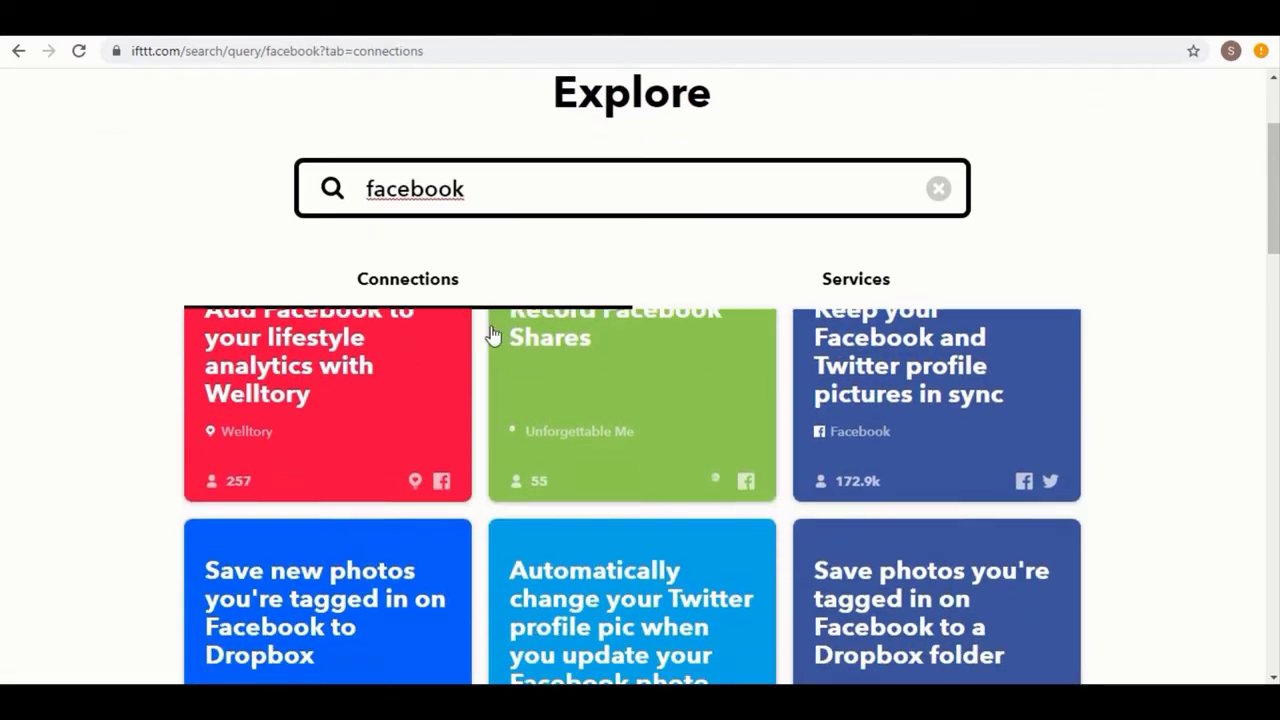
pyautogui.scroll(-2, 640, 497)
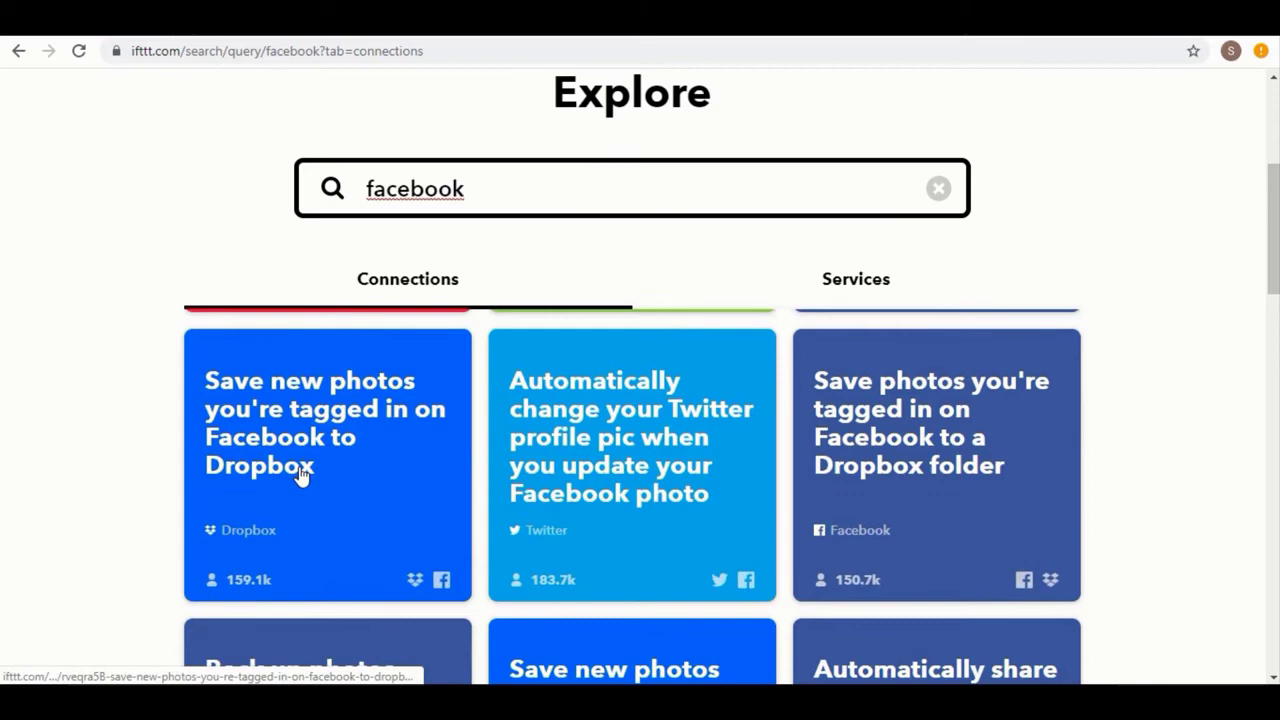
# Scroll through the Facebook applet results, then return to the top
pyautogui.scroll(-2, 329, 466)
pyautogui.scroll(-2, 357, 451)
pyautogui.scroll(-1, 362, 402)
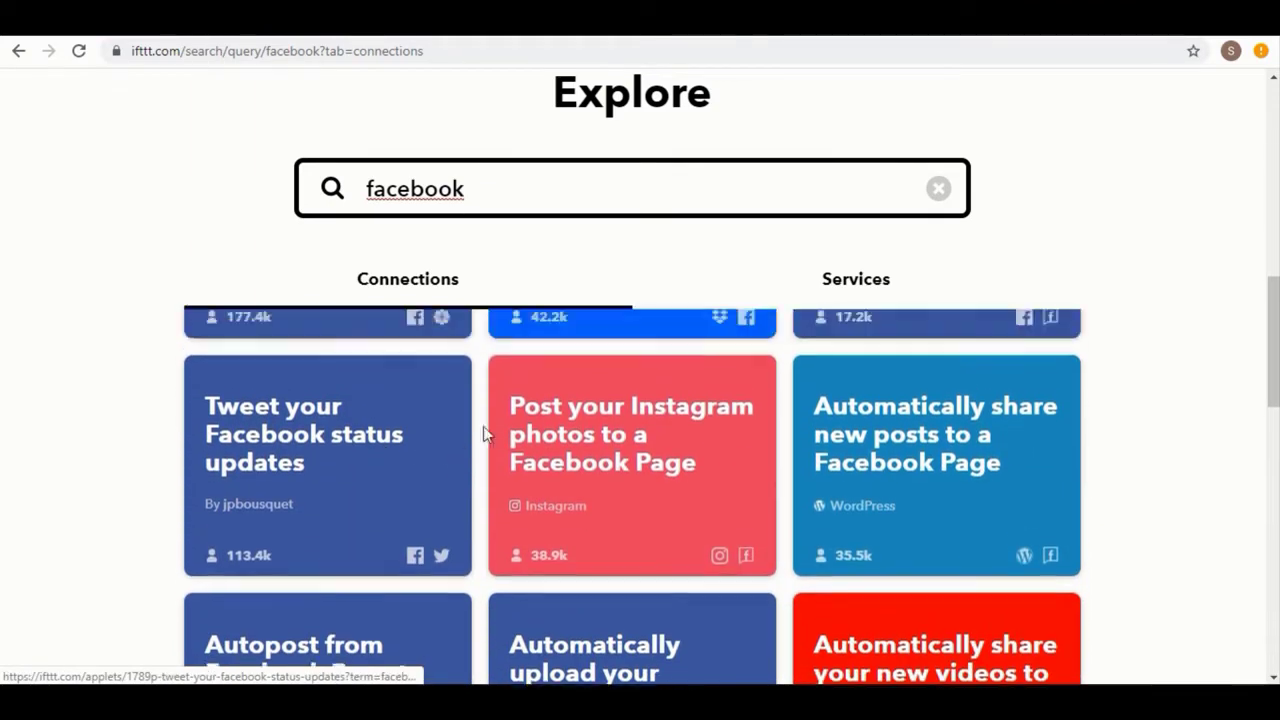
pyautogui.scroll(1, 540, 470)
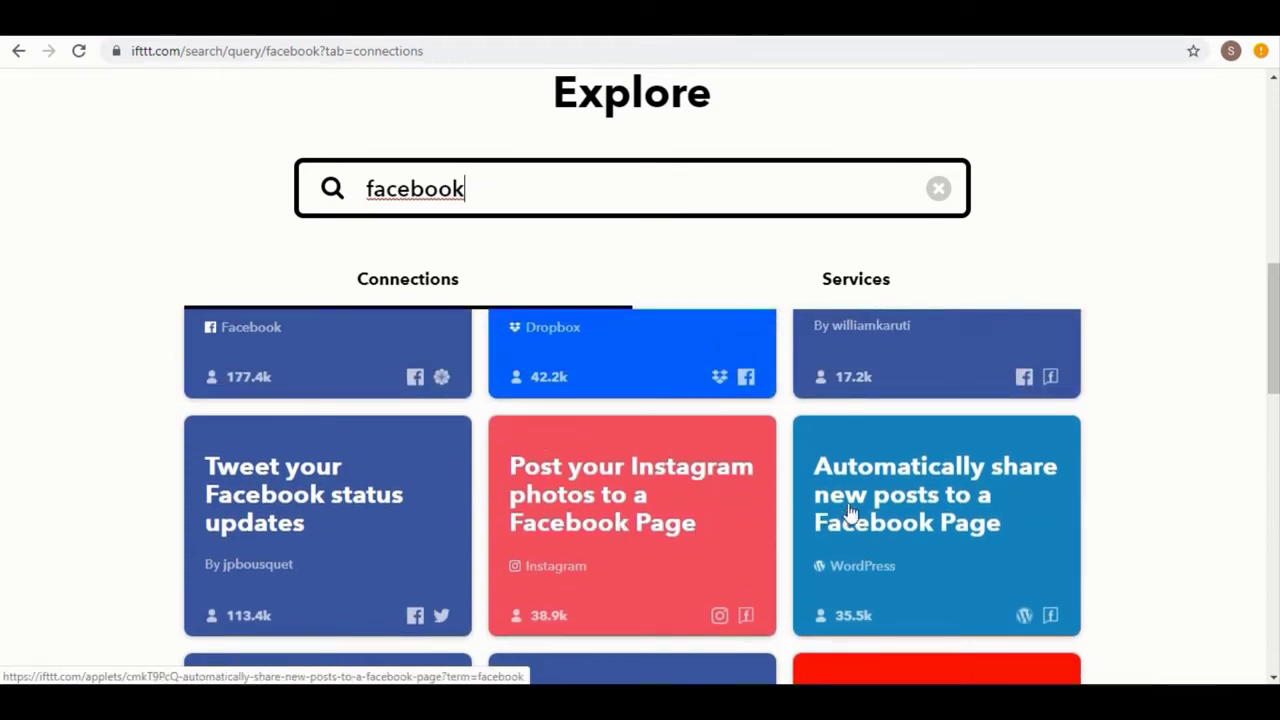
pyautogui.scroll(2, 708, 473)
pyautogui.scroll(-1, 710, 474)
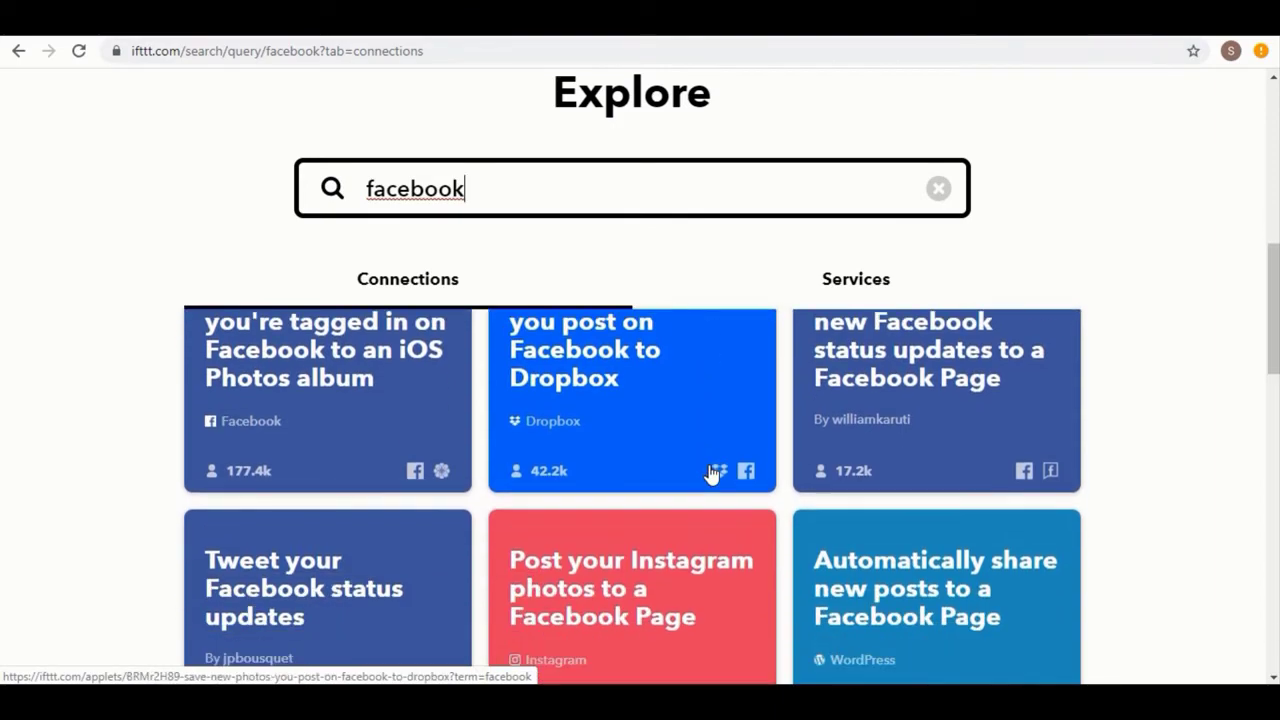
pyautogui.scroll(-1, 710, 474)
pyautogui.scroll(-3, 710, 474)
pyautogui.scroll(4, 710, 474)
pyautogui.scroll(3, 705, 480)
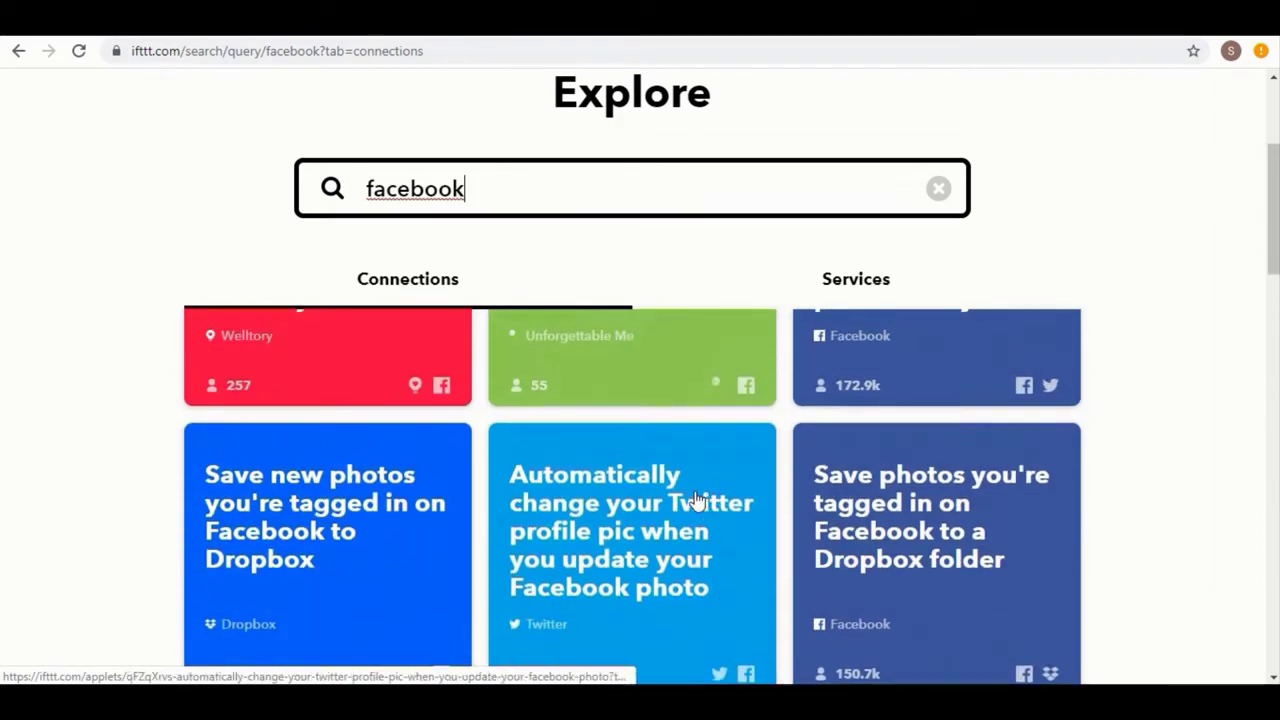
pyautogui.scroll(3, 690, 490)
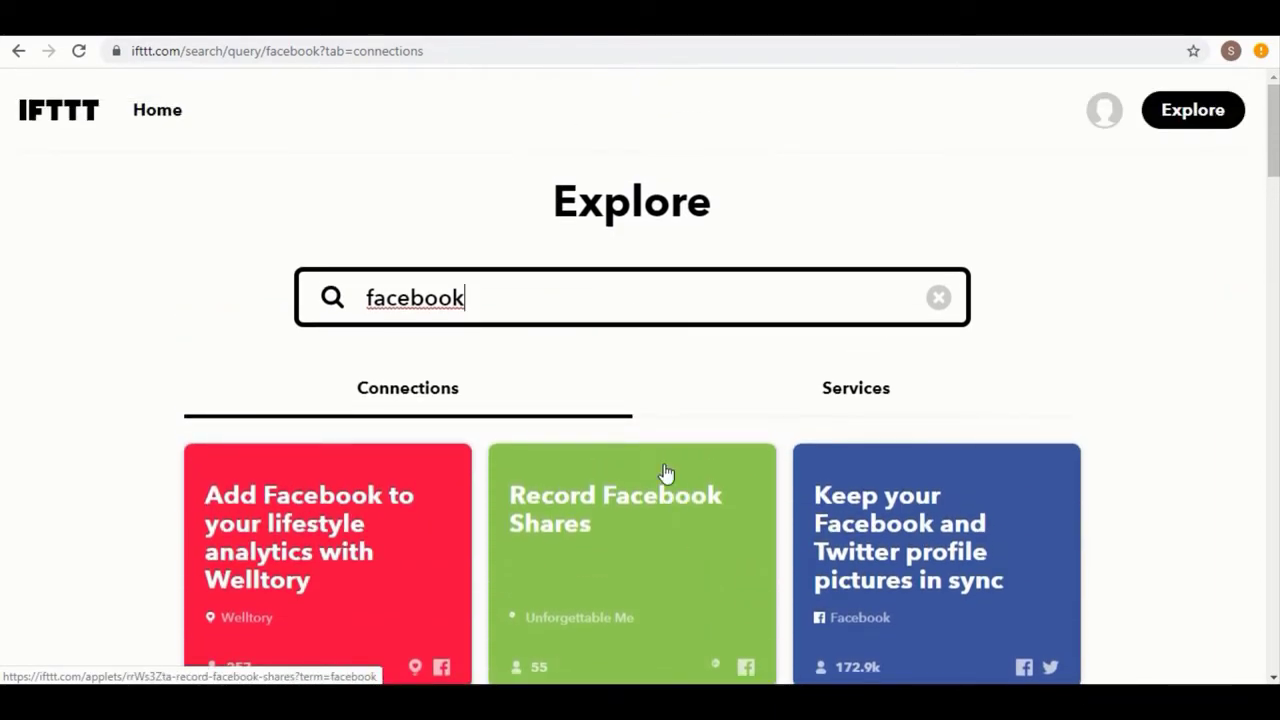
# Replace the search term with 'blog' and browse the results
pyautogui.hotkey('ctrl', 'a')
pyautogui.press('BackSpace')
pyautogui.click(514, 294)
pyautogui.write('blog')
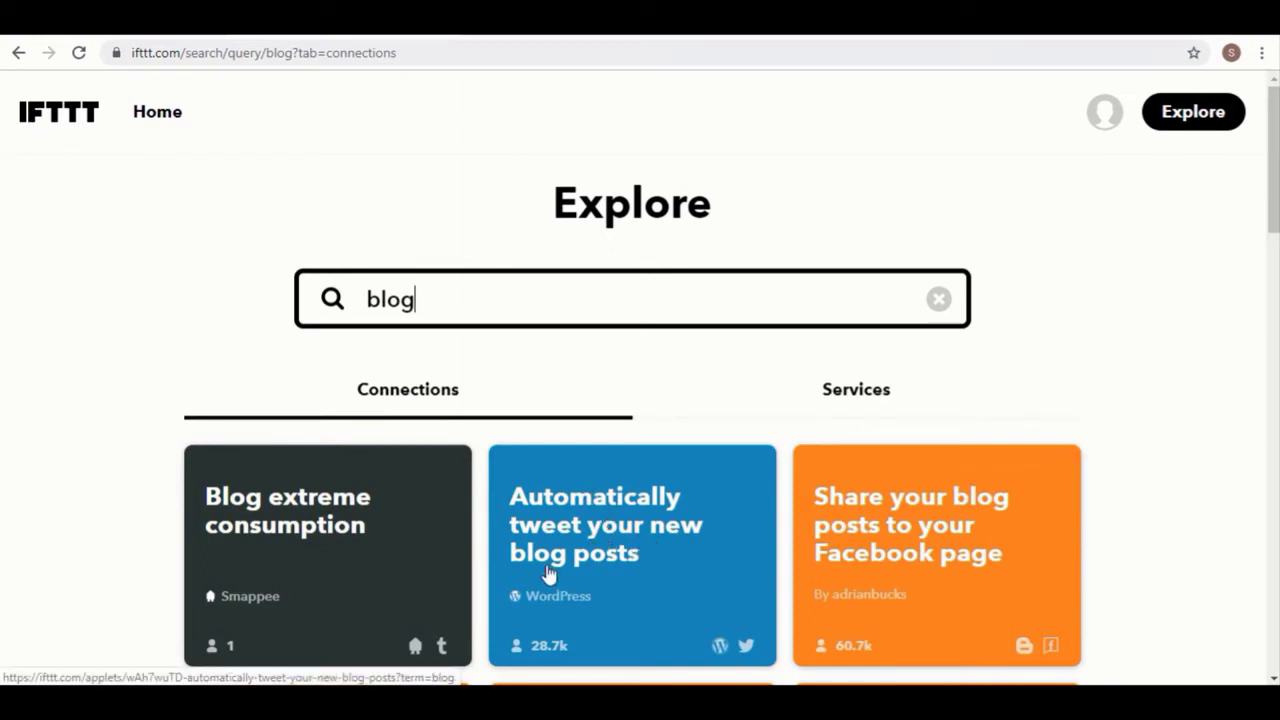
pyautogui.scroll(-1, 988, 510)
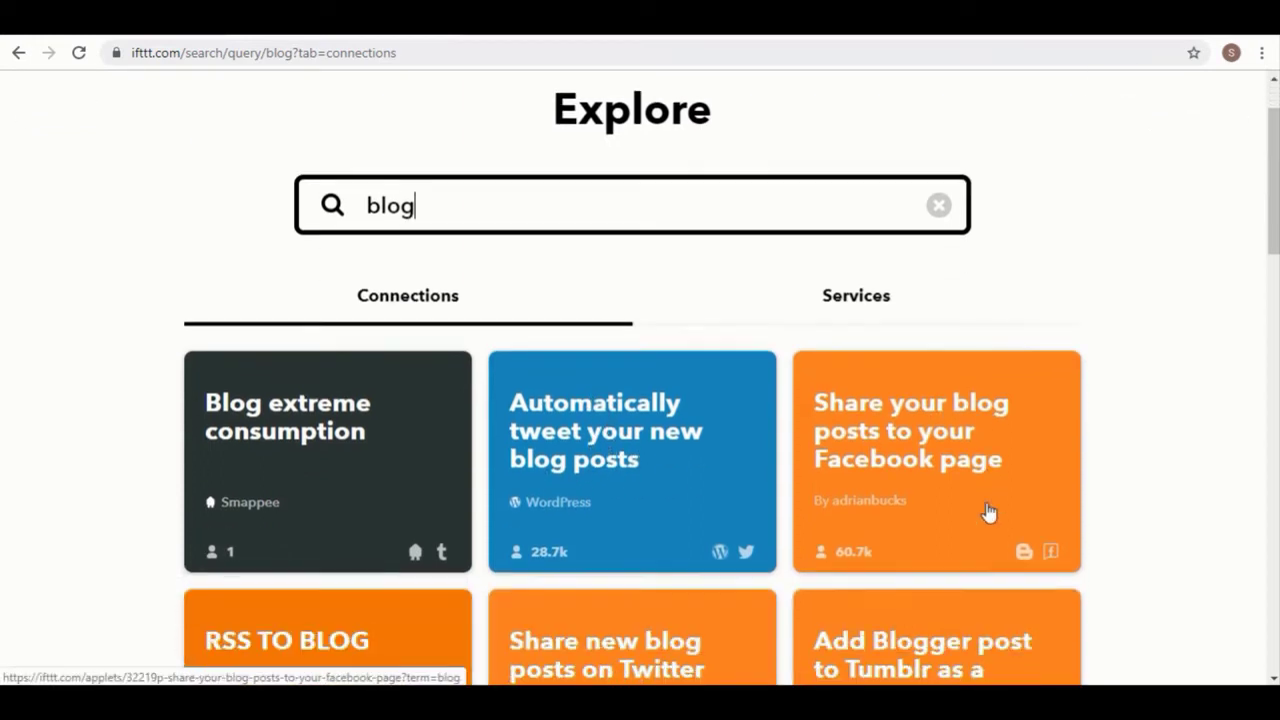
# View the 'Share your blog posts to your Facebook page' applet, then return to results
pyautogui.click(962, 462)
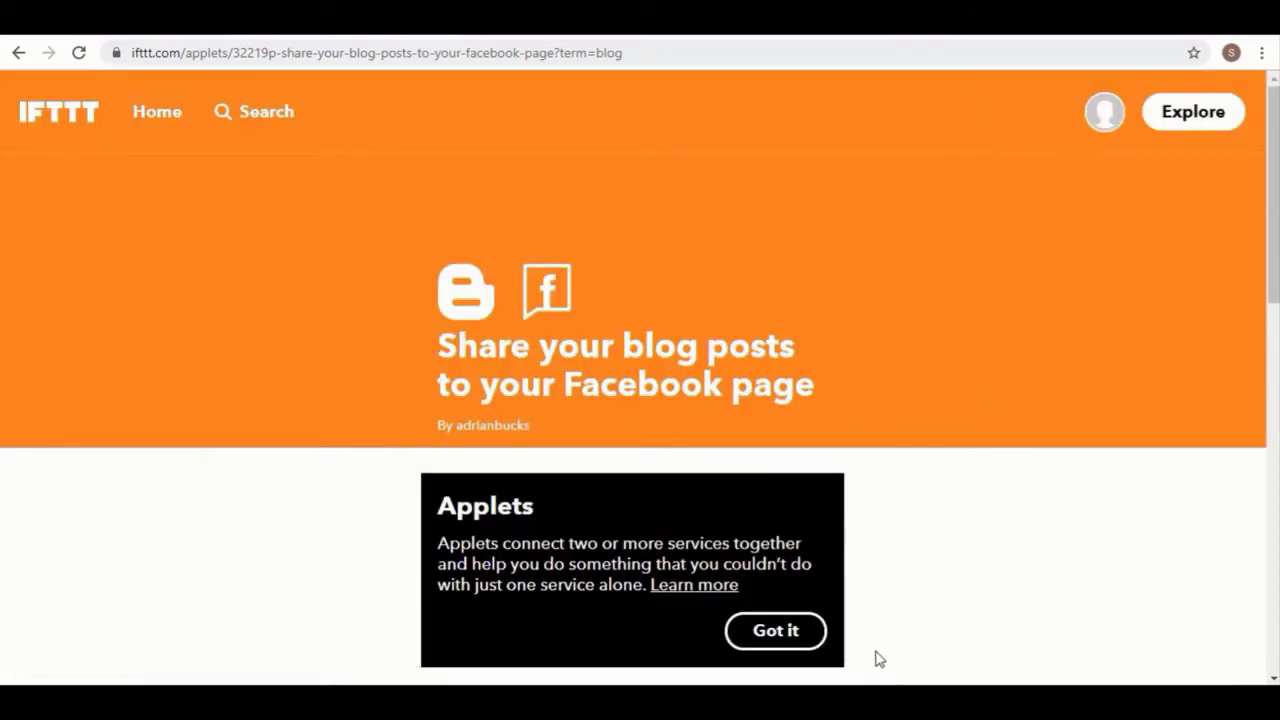
pyautogui.click(800, 633)
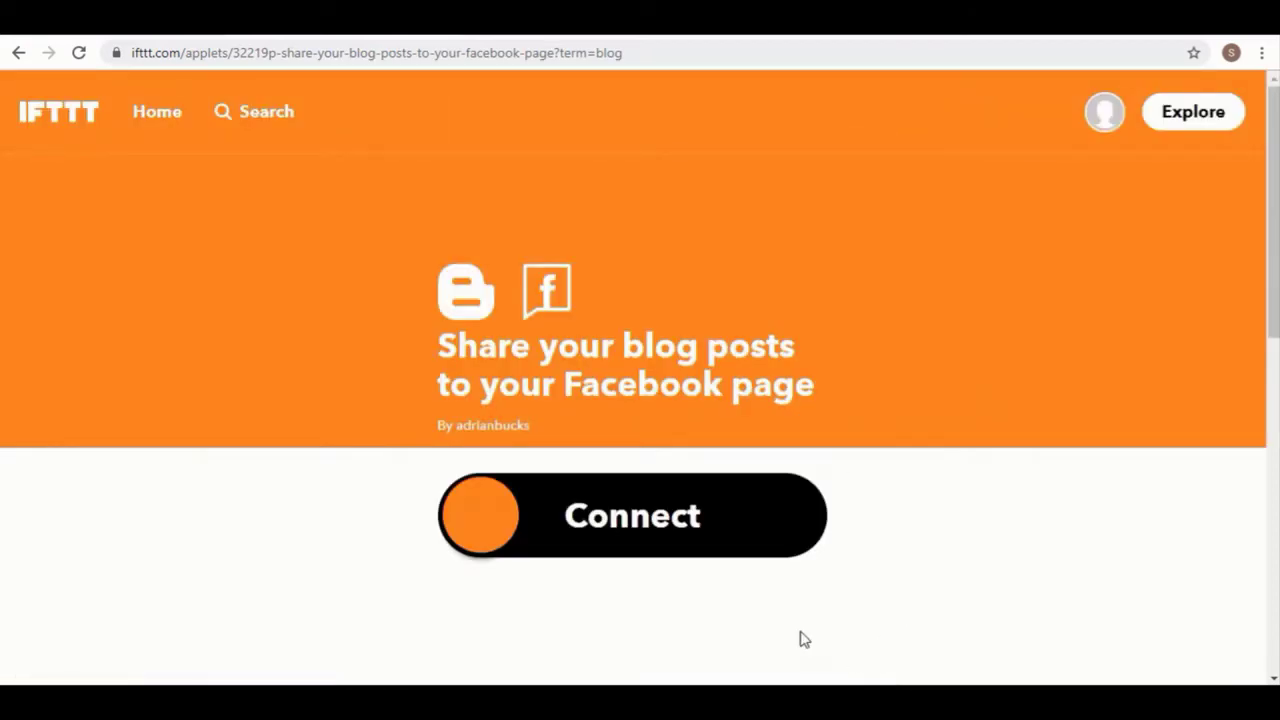
pyautogui.scroll(-3, 449, 360)
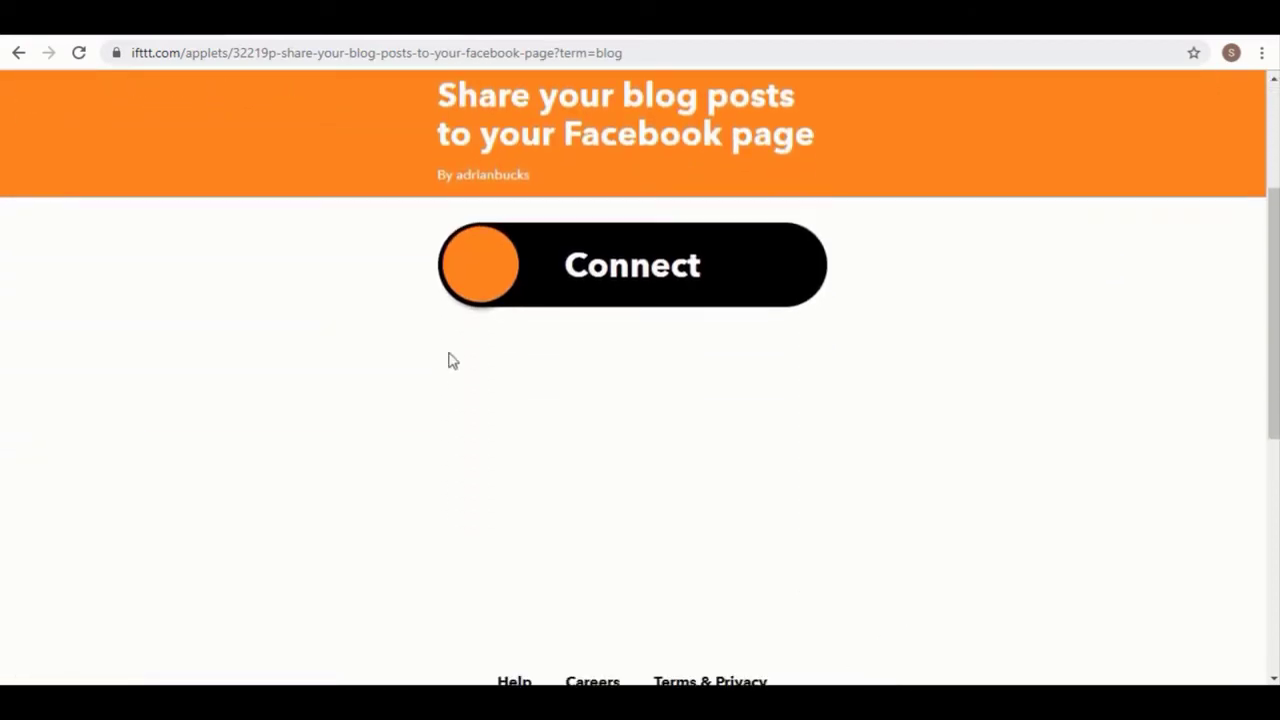
pyautogui.click(18, 52)
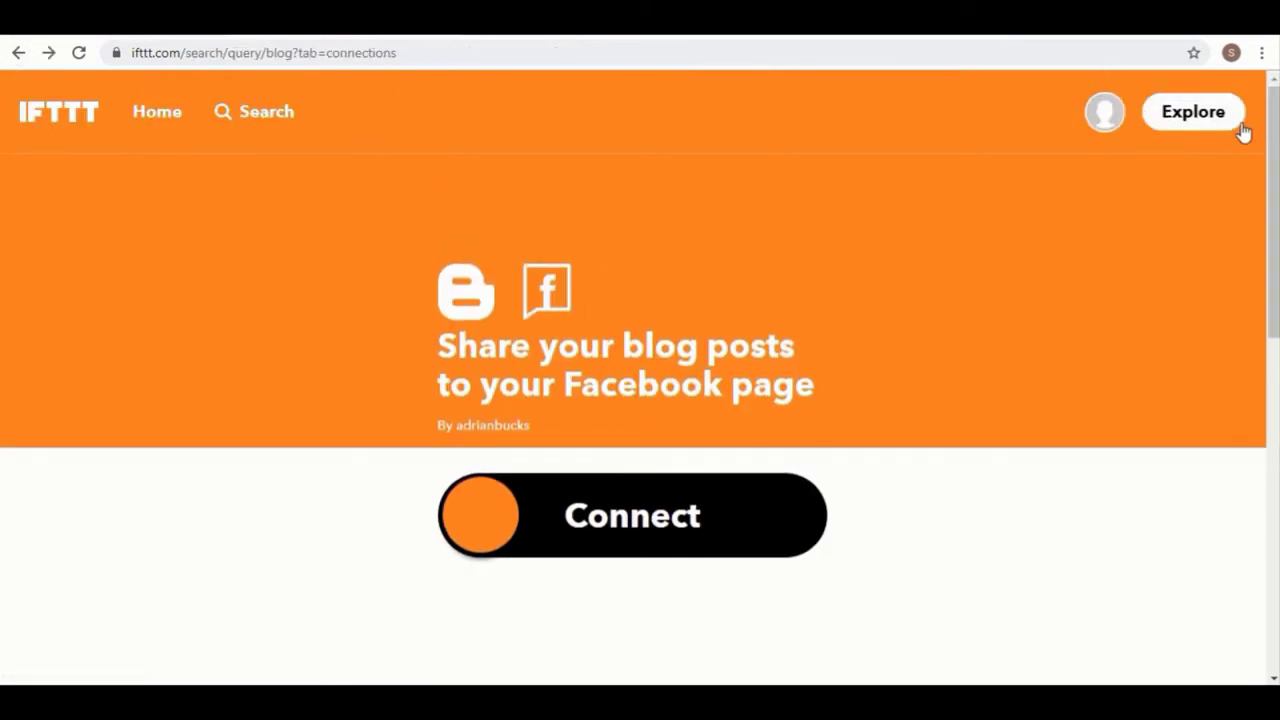
# Search Explore for 'blog' applets and scroll through the results
pyautogui.click(1240, 126)
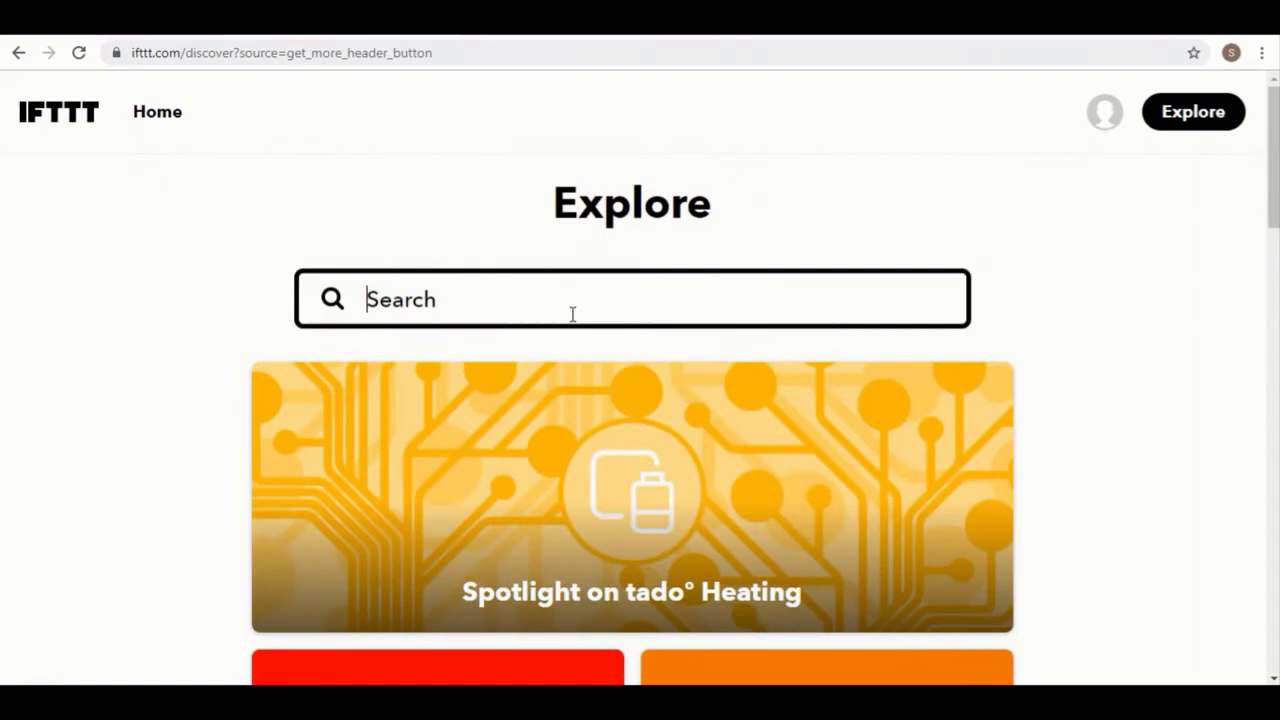
pyautogui.scroll(-4, 540, 340)
pyautogui.scroll(2, 600, 310)
pyautogui.scroll(2, 536, 294)
pyautogui.write('blog')
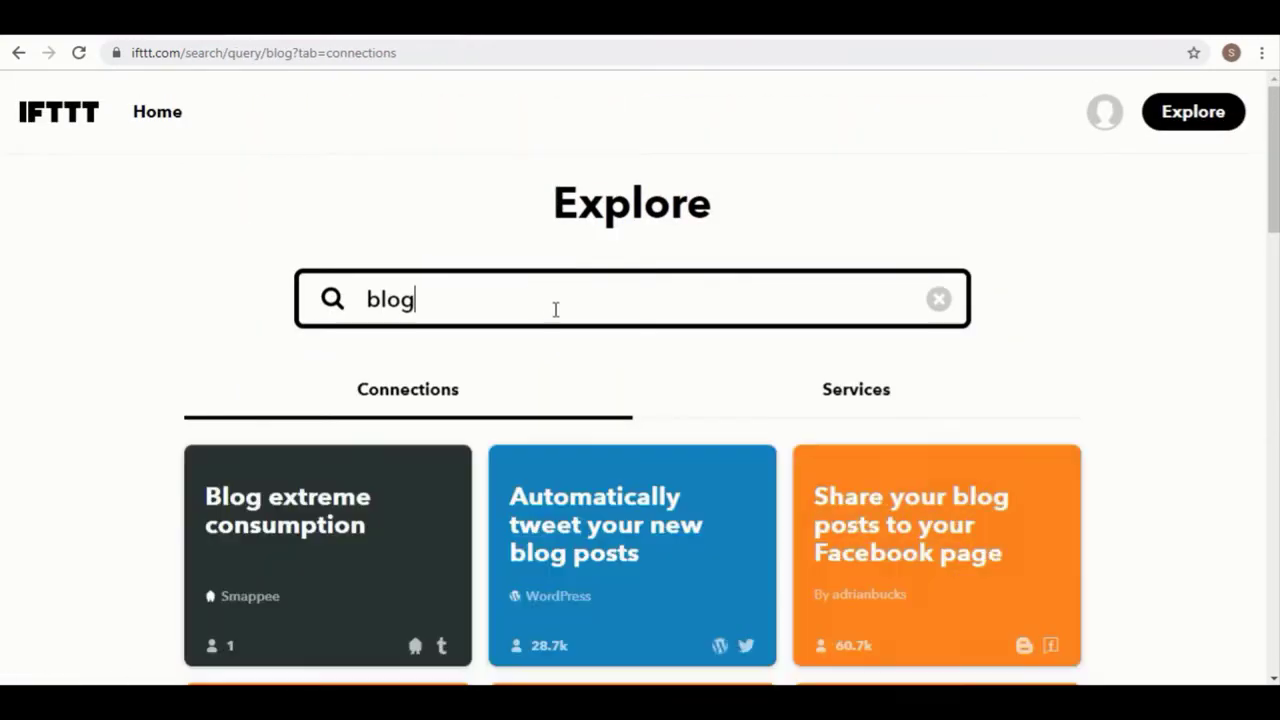
pyautogui.scroll(-1, 669, 409)
pyautogui.scroll(-3, 660, 440)
pyautogui.scroll(-1, 661, 443)
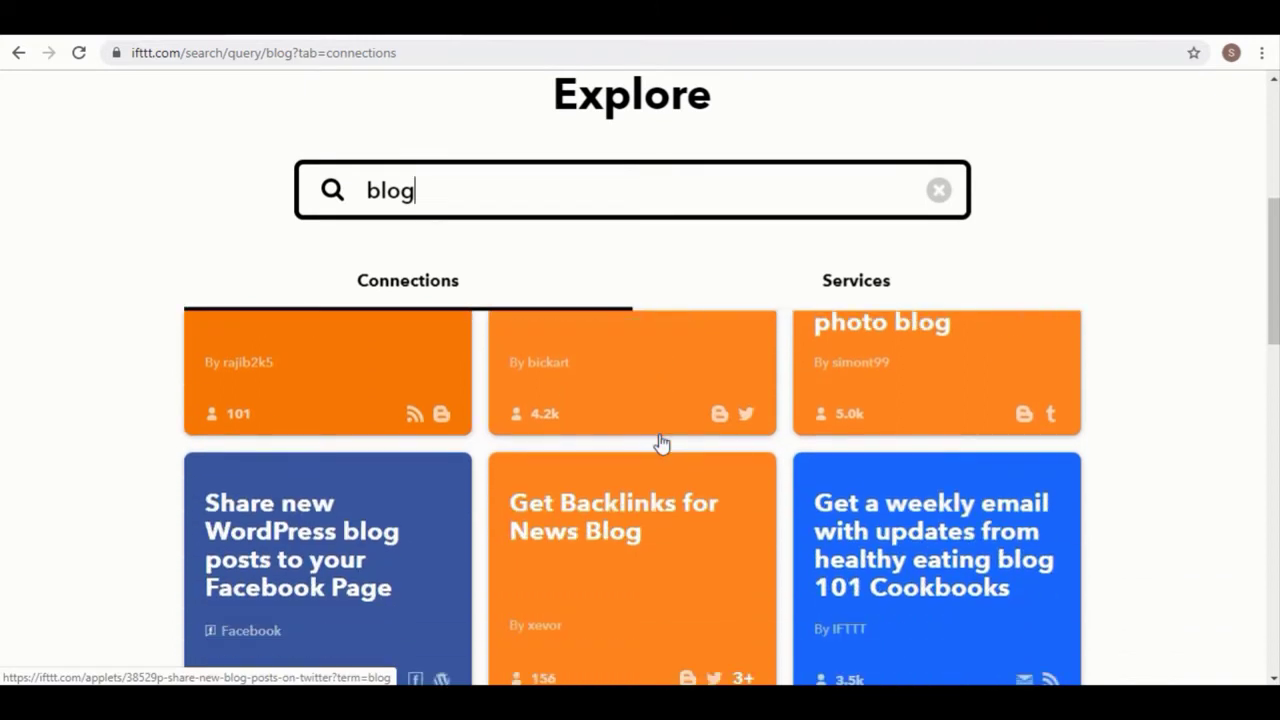
pyautogui.scroll(-1, 660, 443)
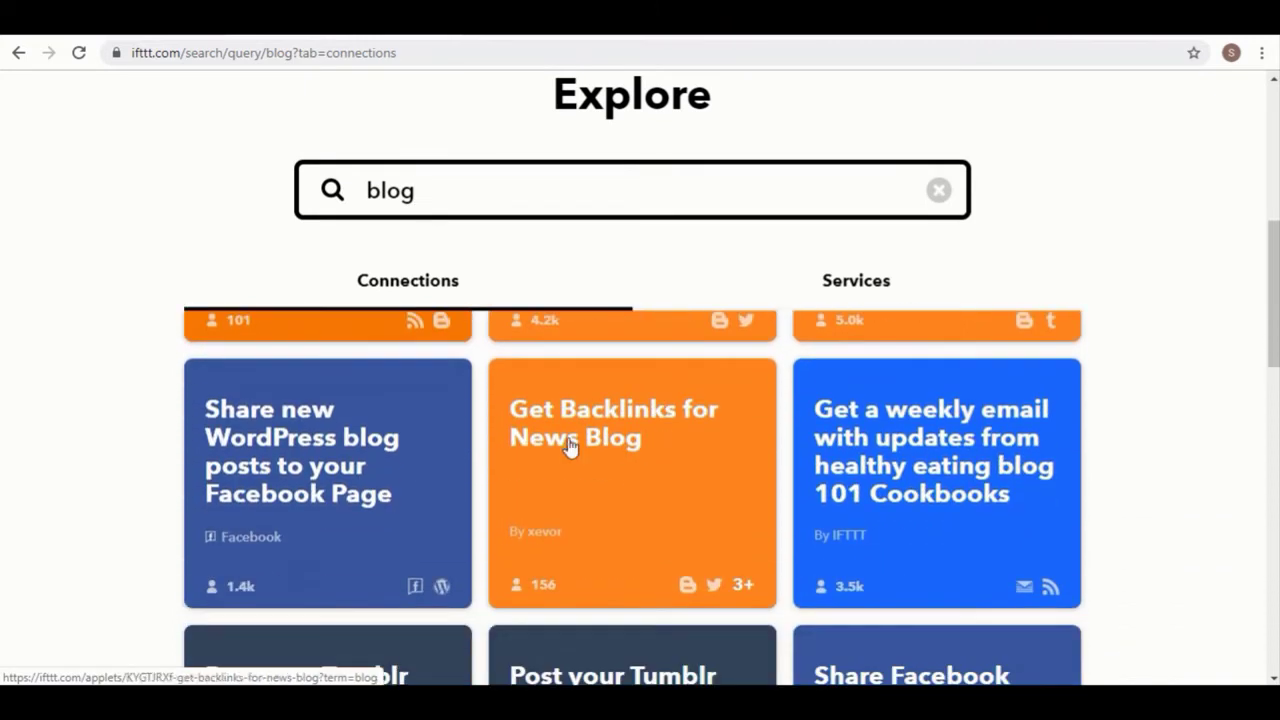
# Try connecting the WordPress-to-Facebook Page applet, then back out to Explore
pyautogui.click(341, 470)
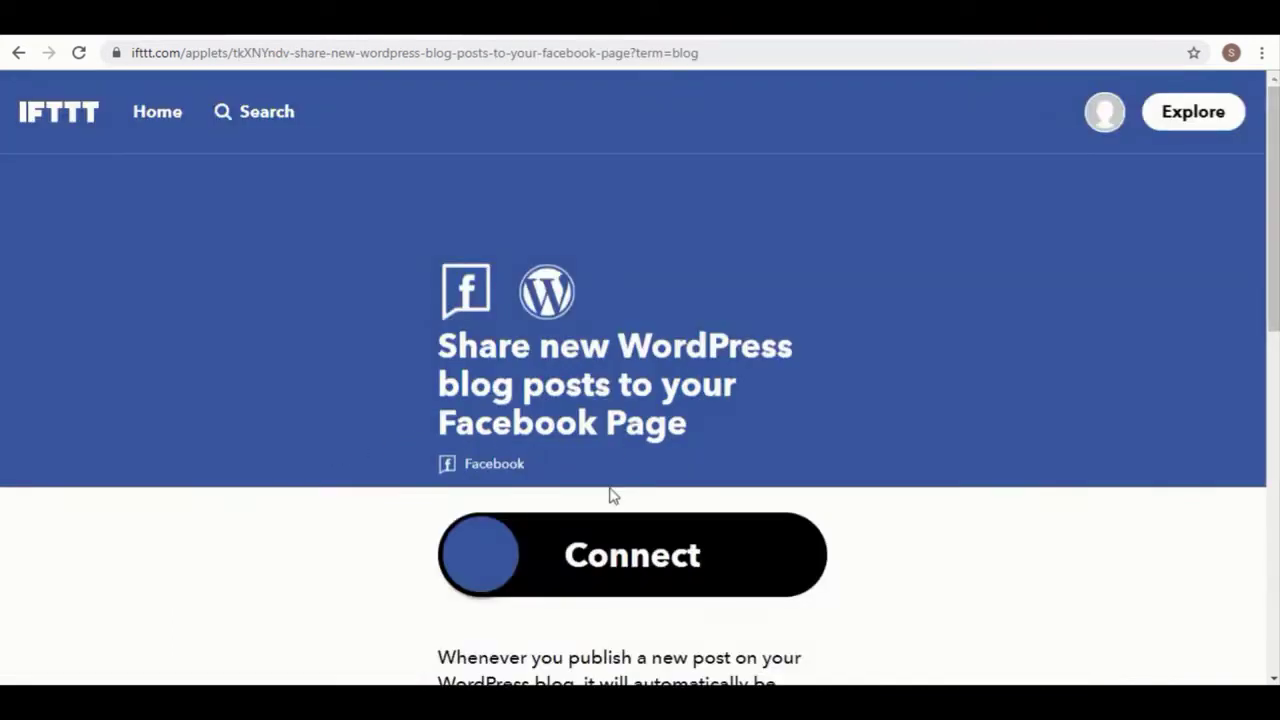
pyautogui.click(505, 551)
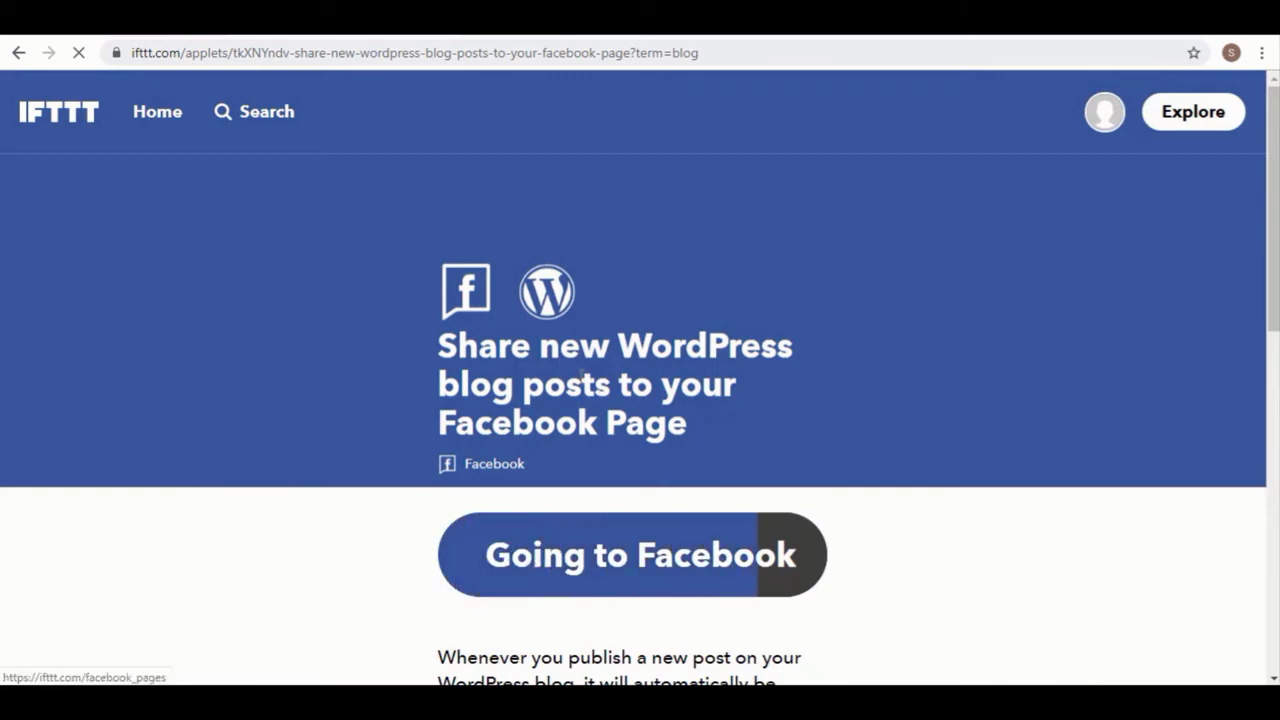
pyautogui.scroll(-1, 760, 487)
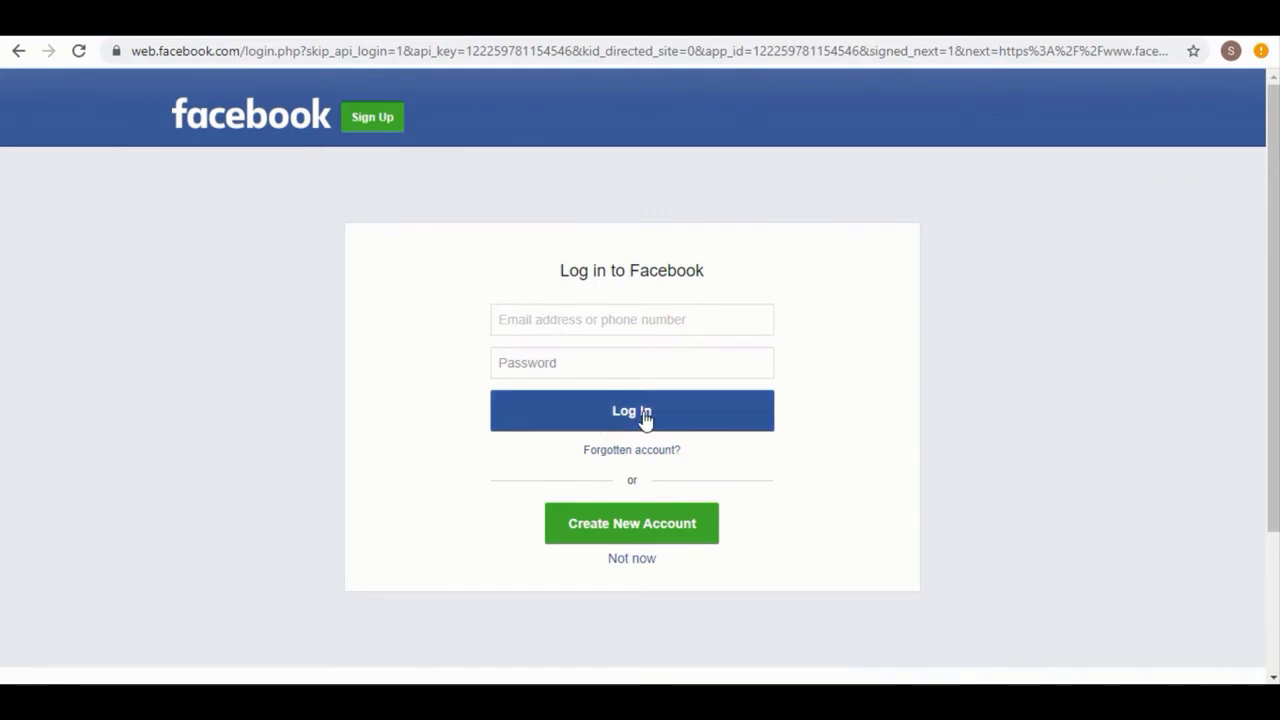
pyautogui.click(20, 50)
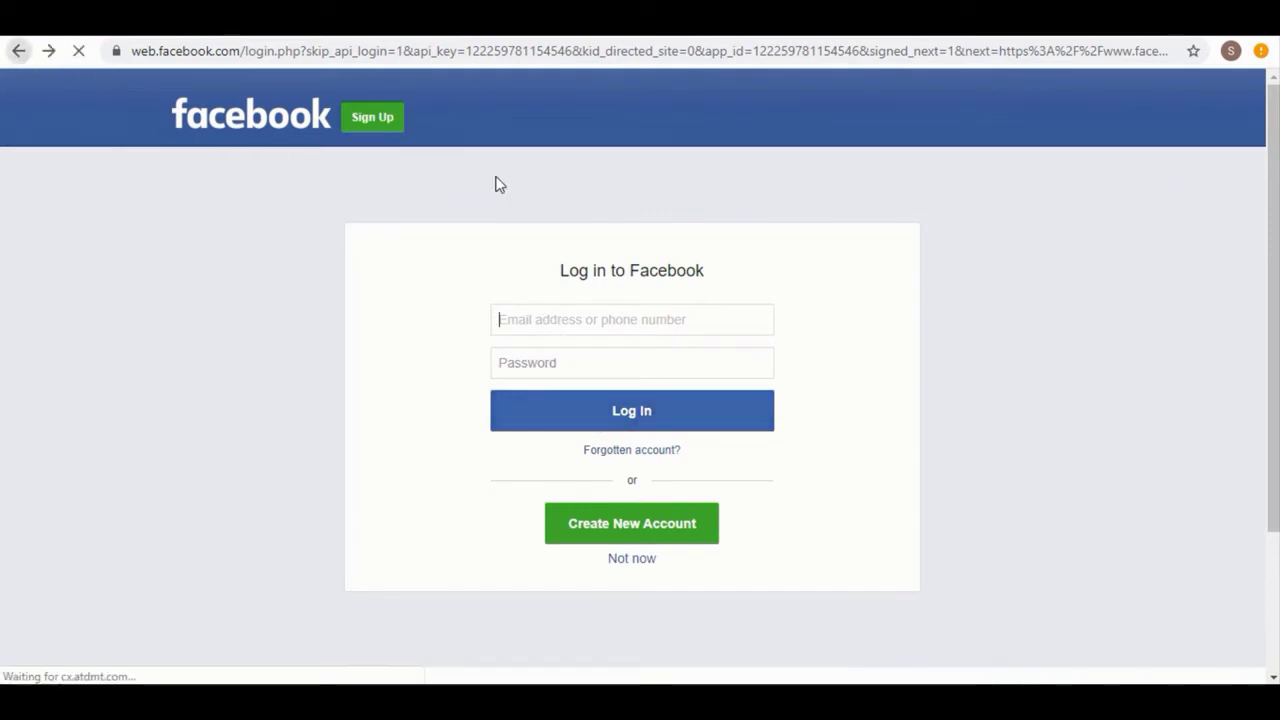
pyautogui.click(1216, 128)
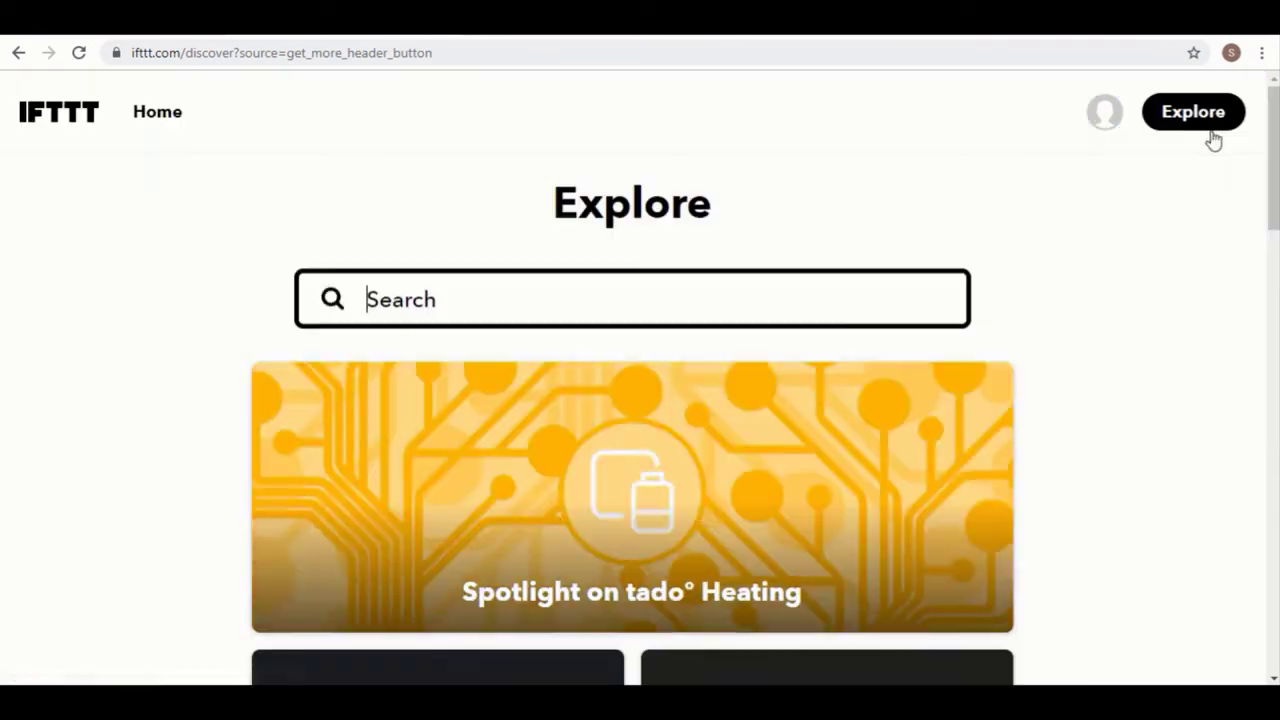
# Search for 'rss' applets and open the RSS To Tumblr applet
pyautogui.write('rs')
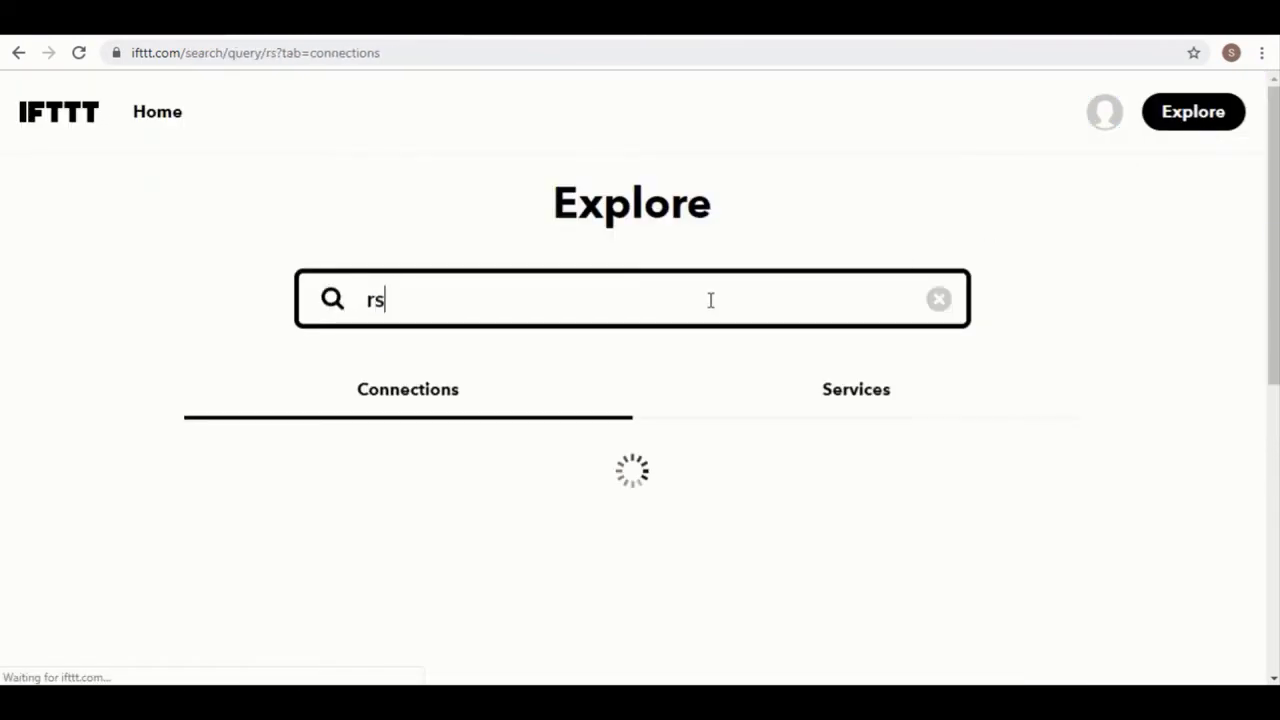
pyautogui.write('s')
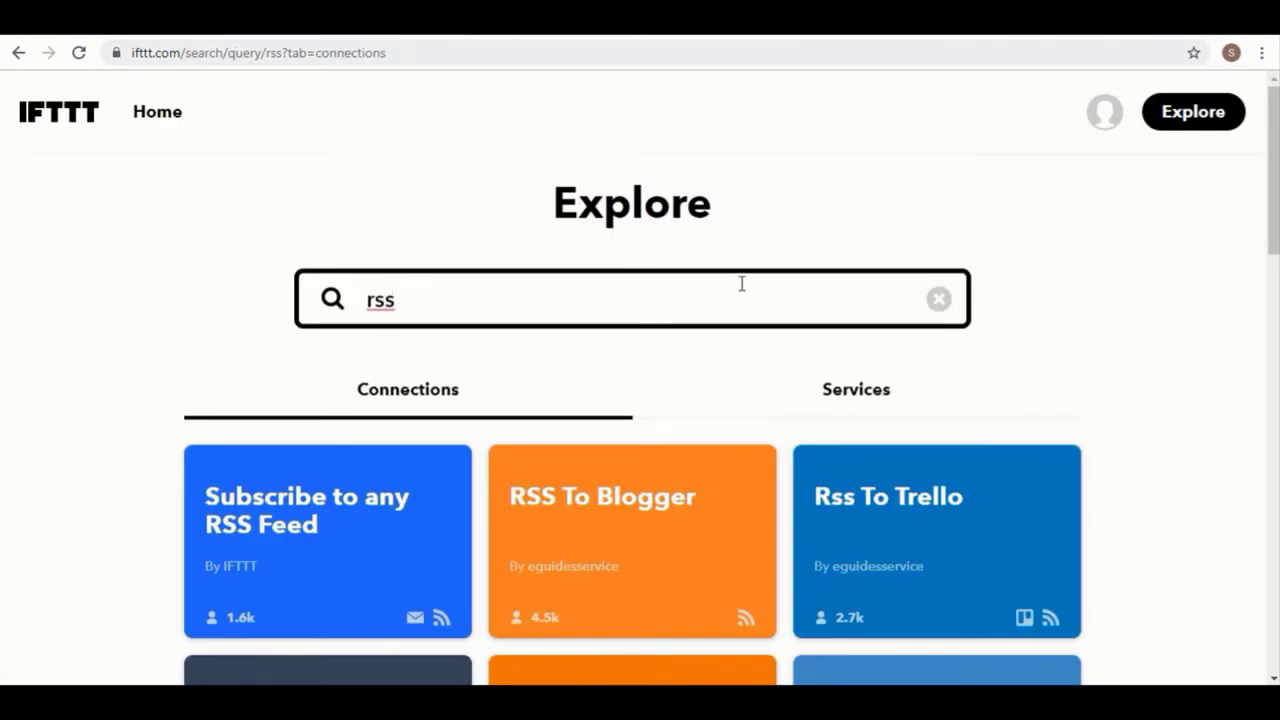
pyautogui.scroll(-2, 741, 284)
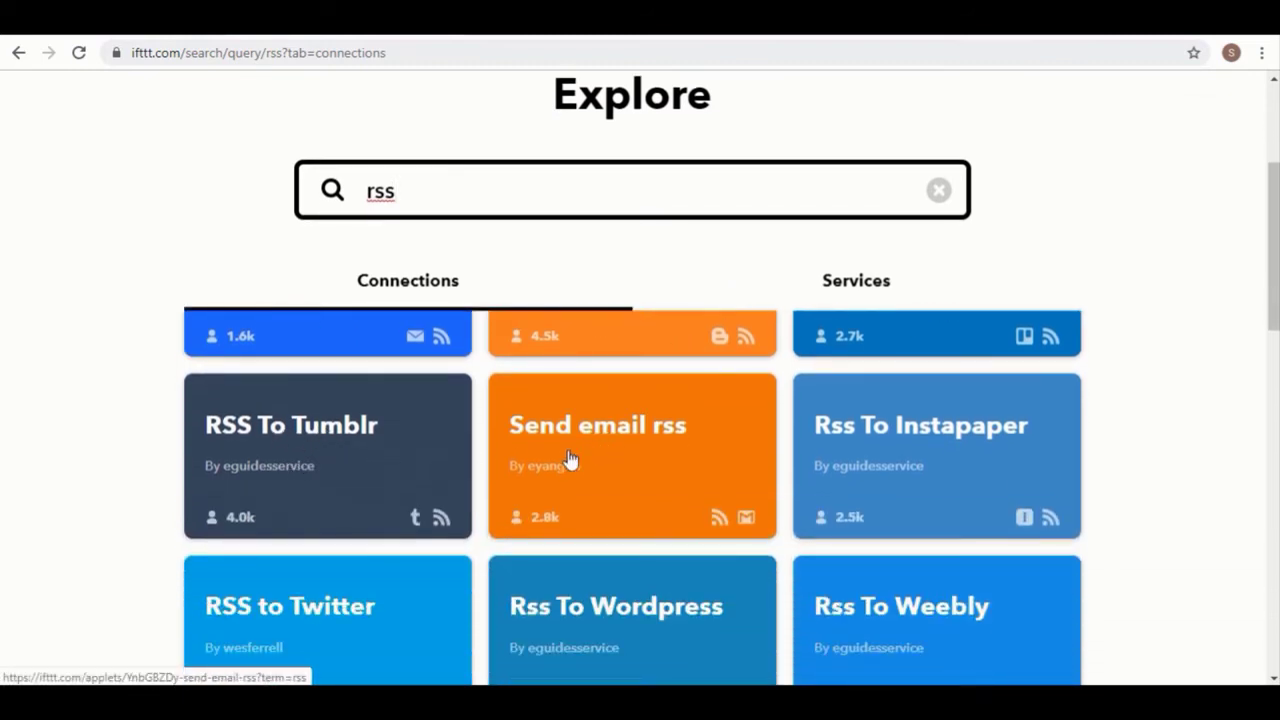
pyautogui.scroll(-1, 880, 500)
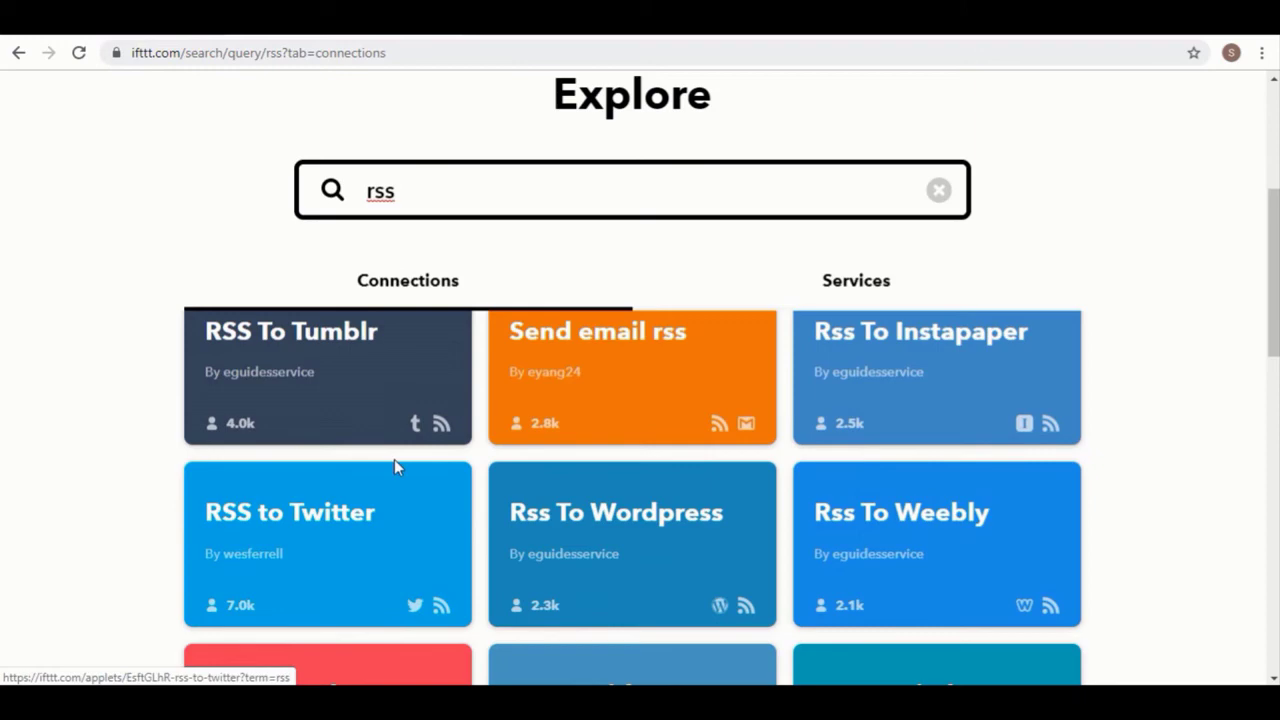
pyautogui.click(341, 374)
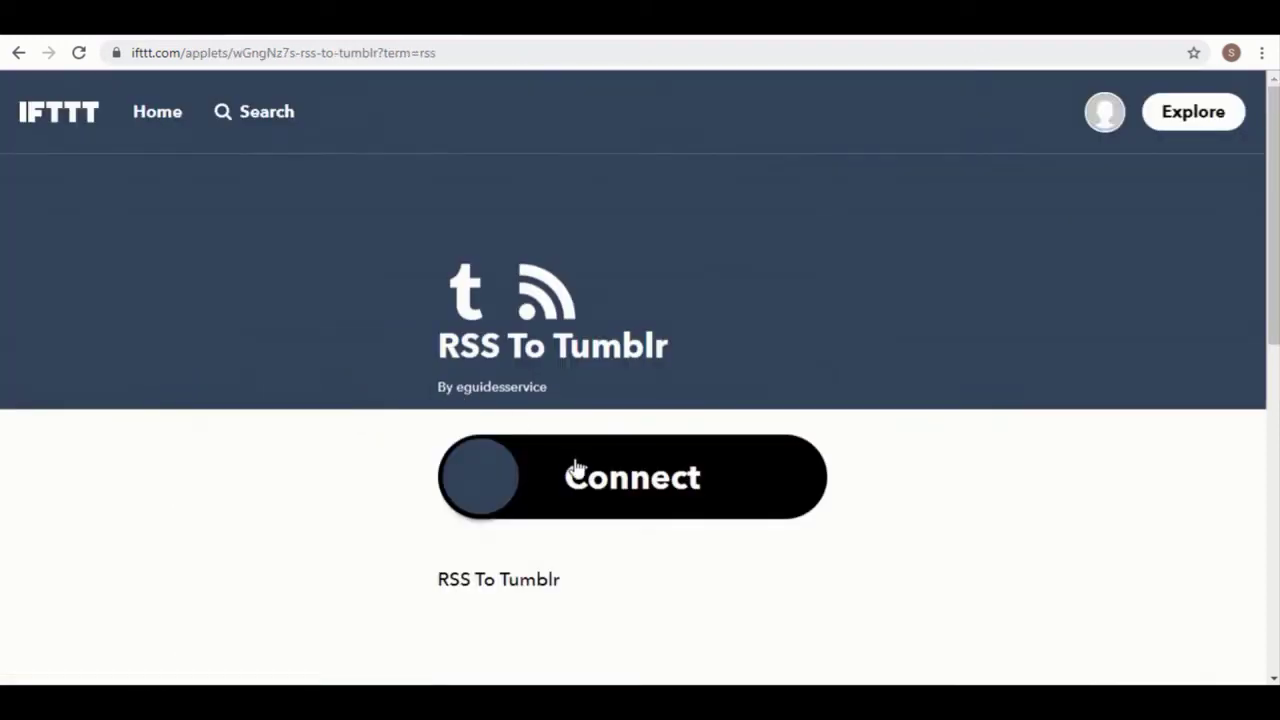
# Start connecting RSS To Tumblr, then leave the Tumblr login without signing in
pyautogui.click(512, 475)
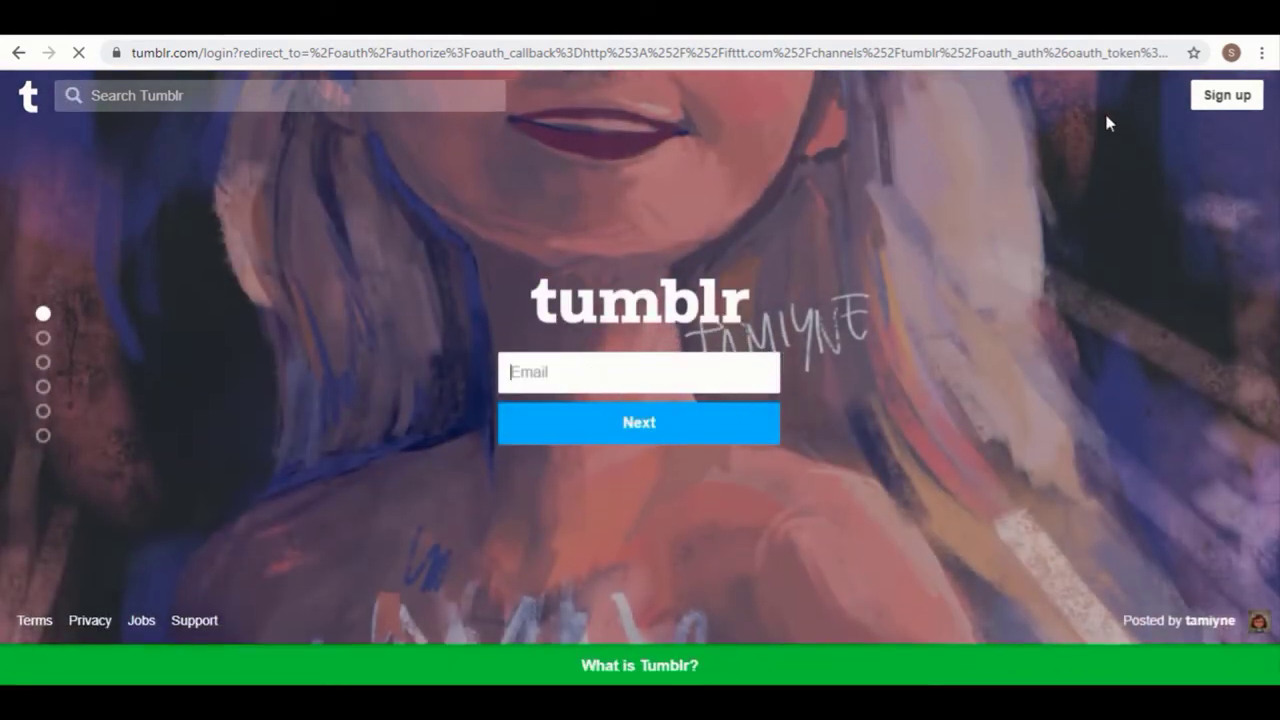
pyautogui.click(18, 52)
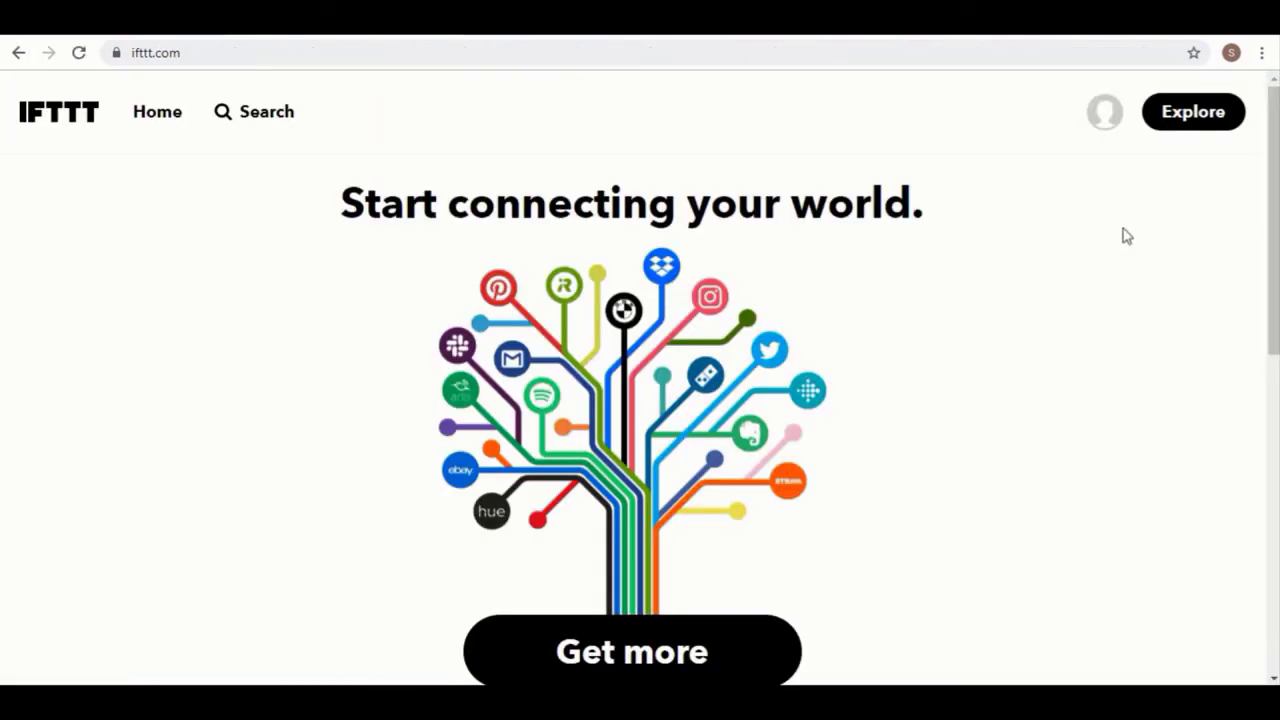
# Browse Explore's featured cards, such as Spotlight on tado° Heating, and return to the search box
pyautogui.click(1185, 133)
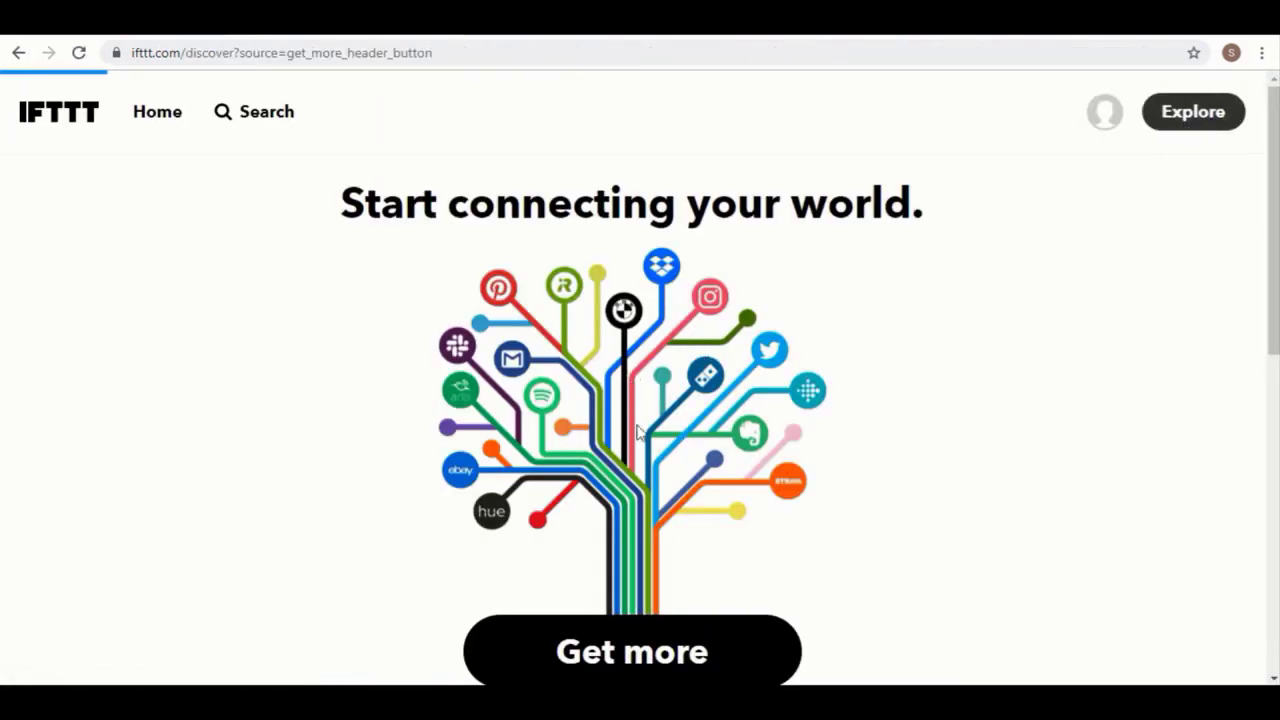
pyautogui.scroll(-3, 798, 338)
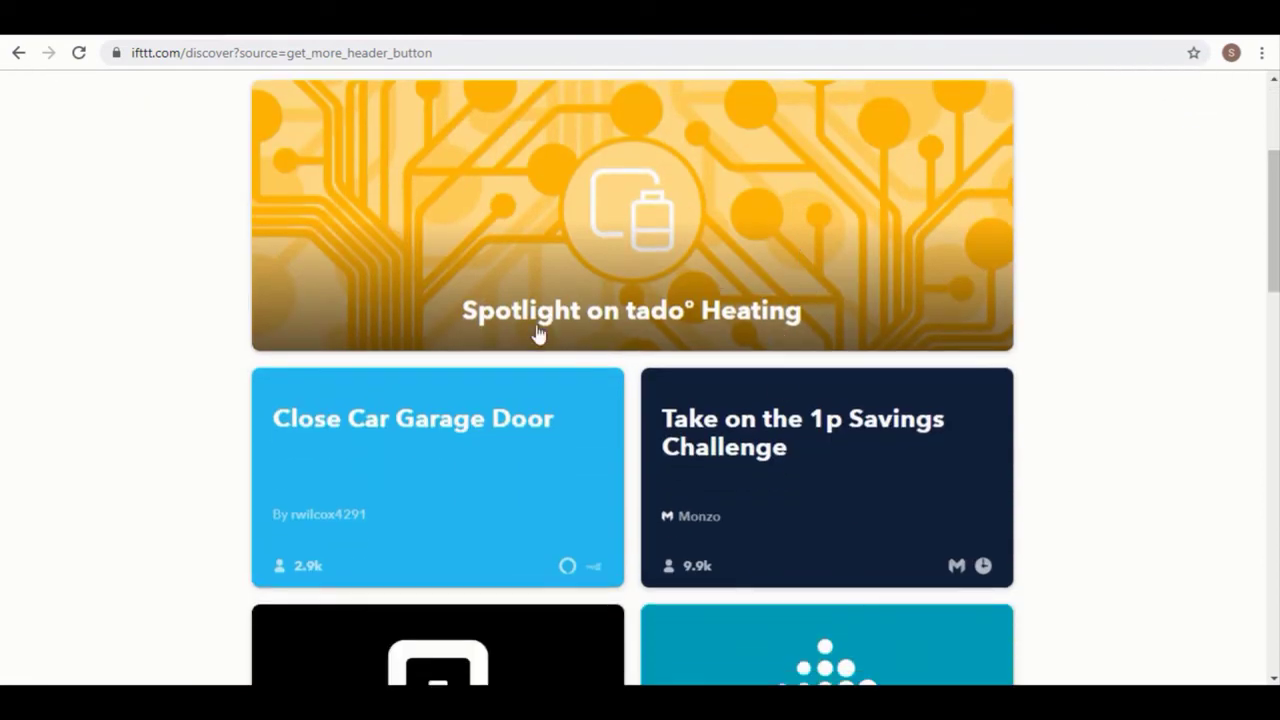
pyautogui.scroll(3, 632, 378)
pyautogui.scroll(-7, 632, 378)
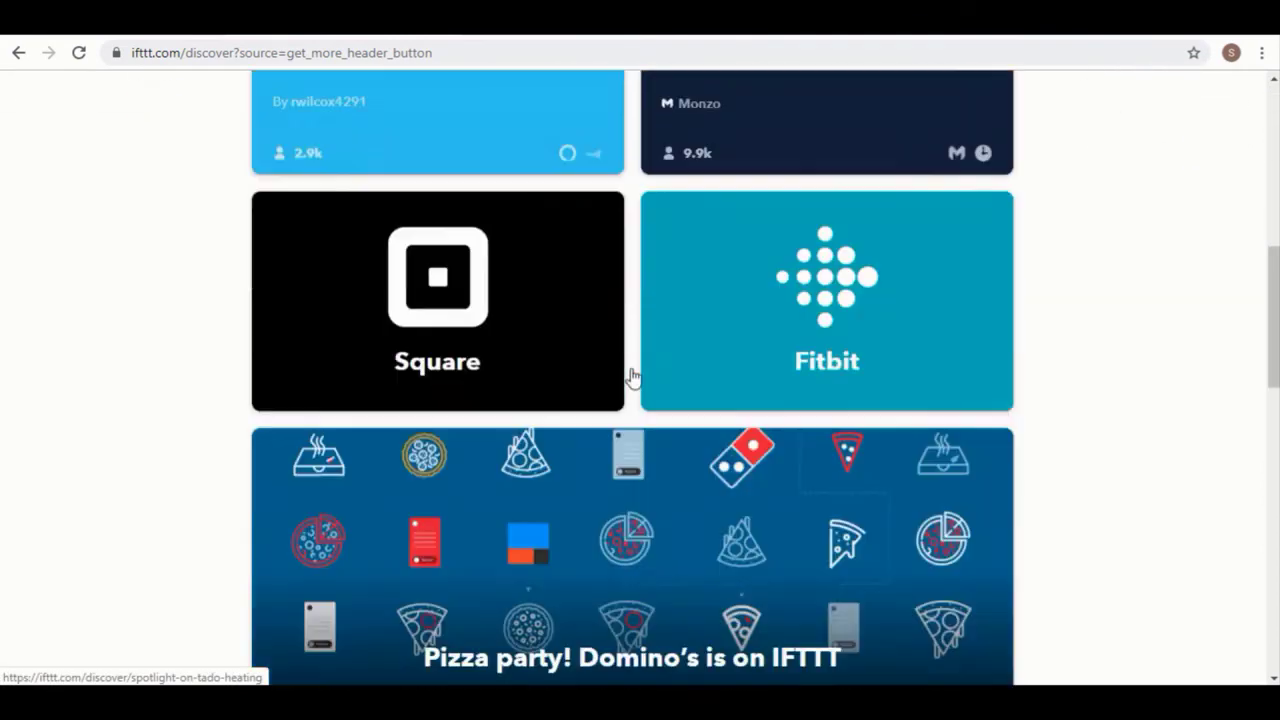
pyautogui.scroll(-2, 632, 378)
pyautogui.scroll(-3, 632, 378)
pyautogui.scroll(10, 632, 378)
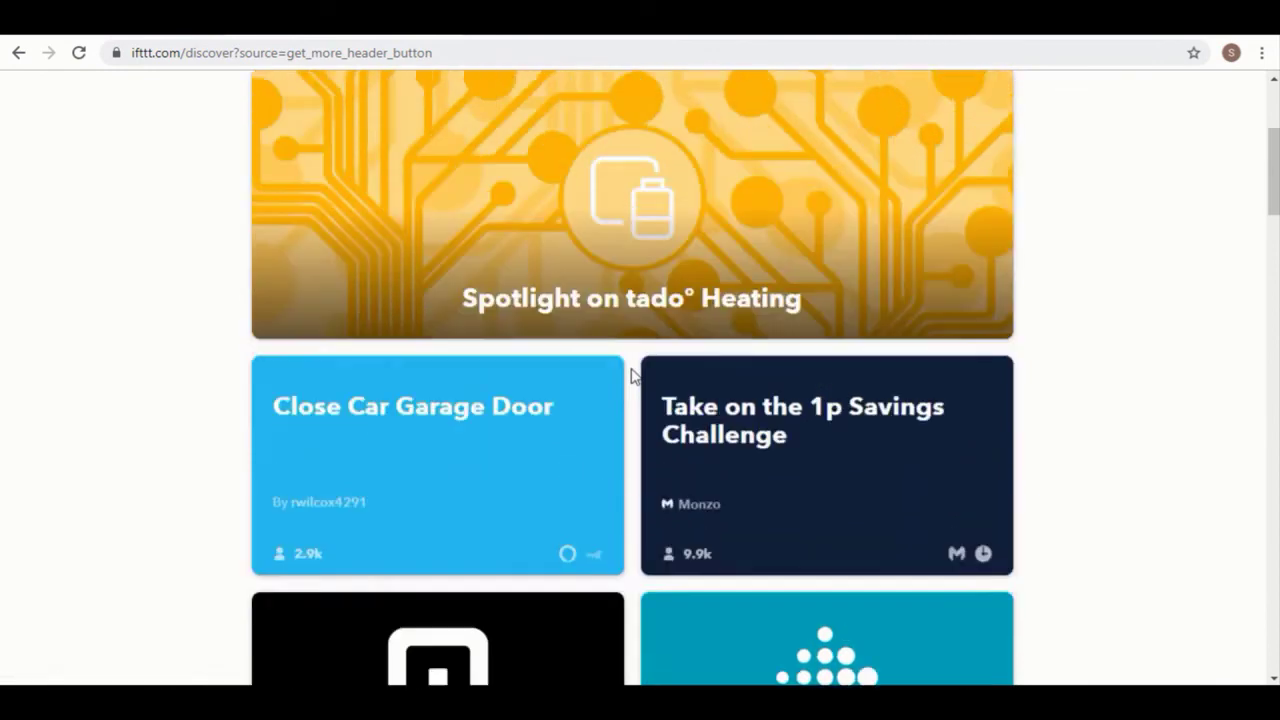
pyautogui.scroll(3, 632, 378)
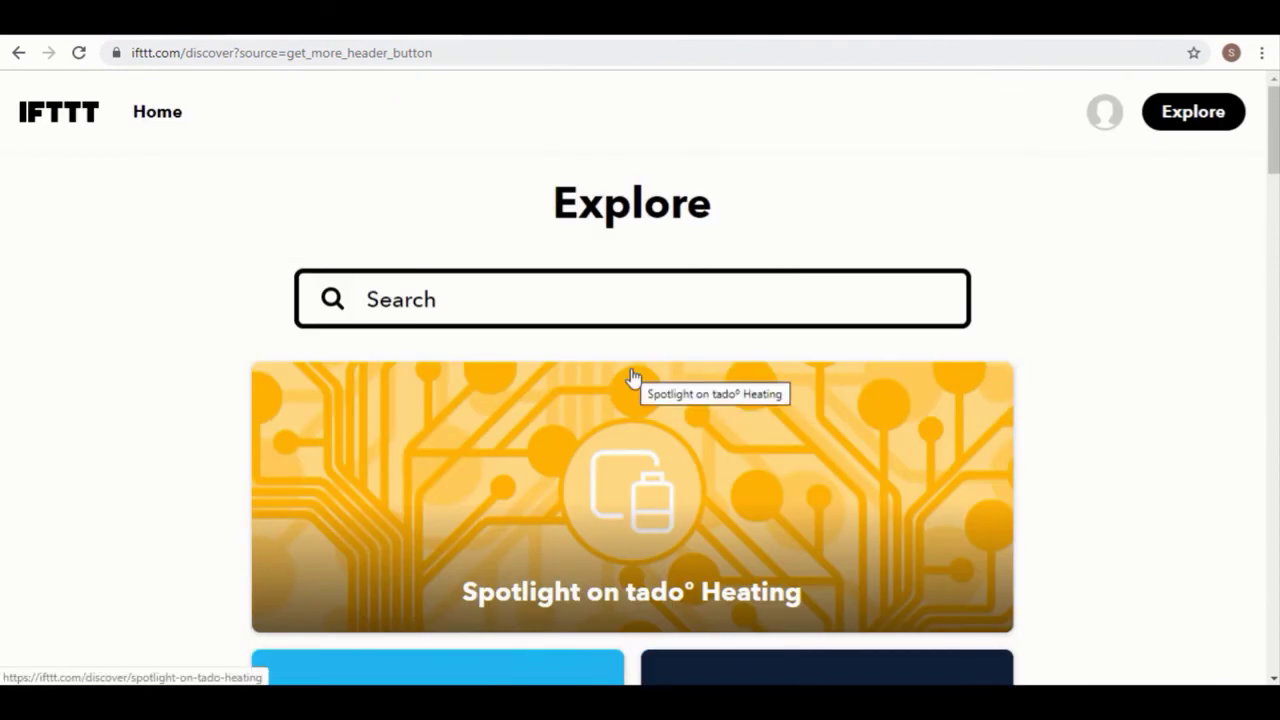